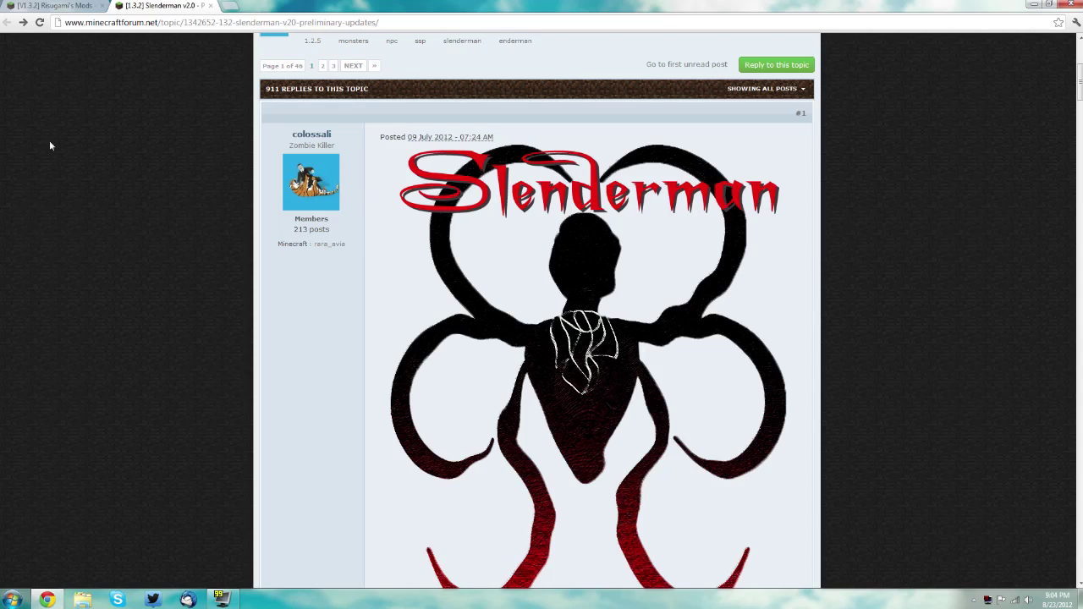
Locate the Slenderman 1.3.2 Release download line, then switch to the Risugami's Mods topic.
{"action": "scroll", "coordinate": [162, 252], "scroll_direction": "down", "scroll_amount": 5}
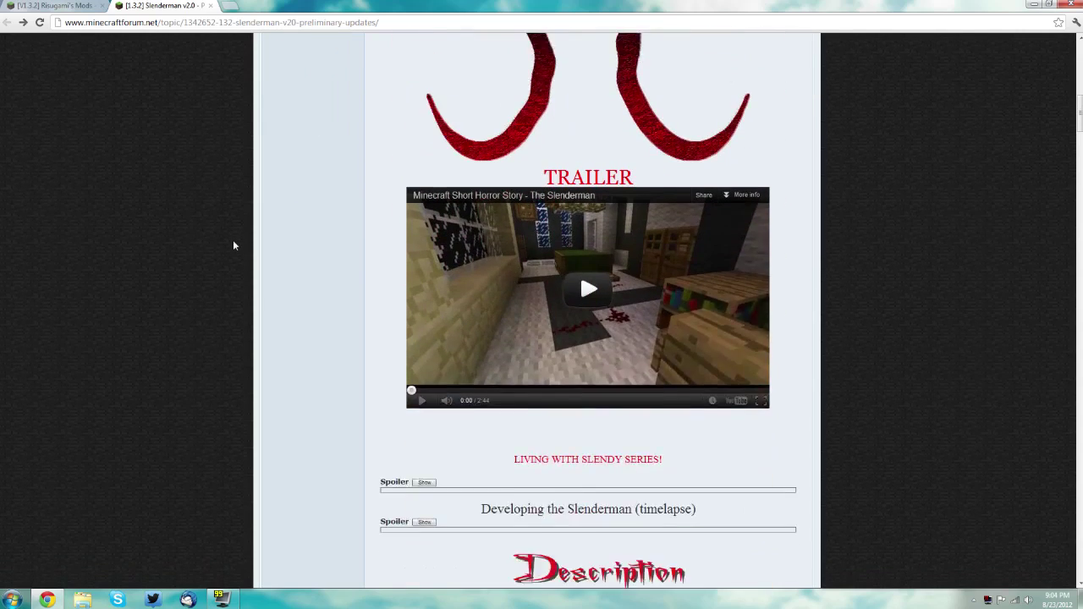
{"action": "scroll", "coordinate": [245, 259], "scroll_direction": "down", "scroll_amount": 5}
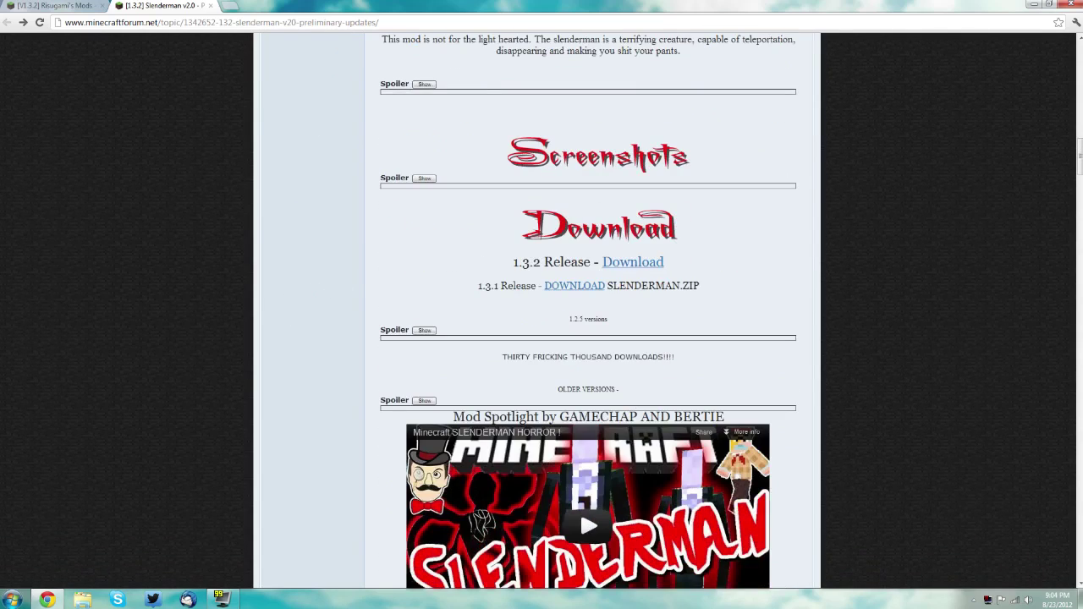
{"action": "left_click_drag", "start_coordinate": [512, 262], "coordinate": [590, 262]}
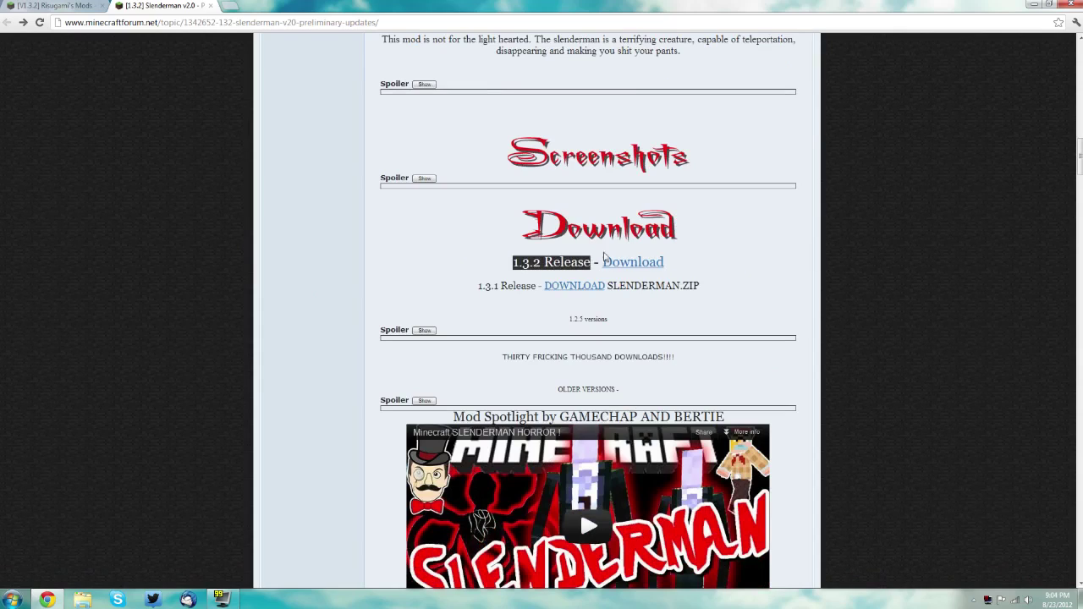
{"action": "left_click", "coordinate": [713, 271]}
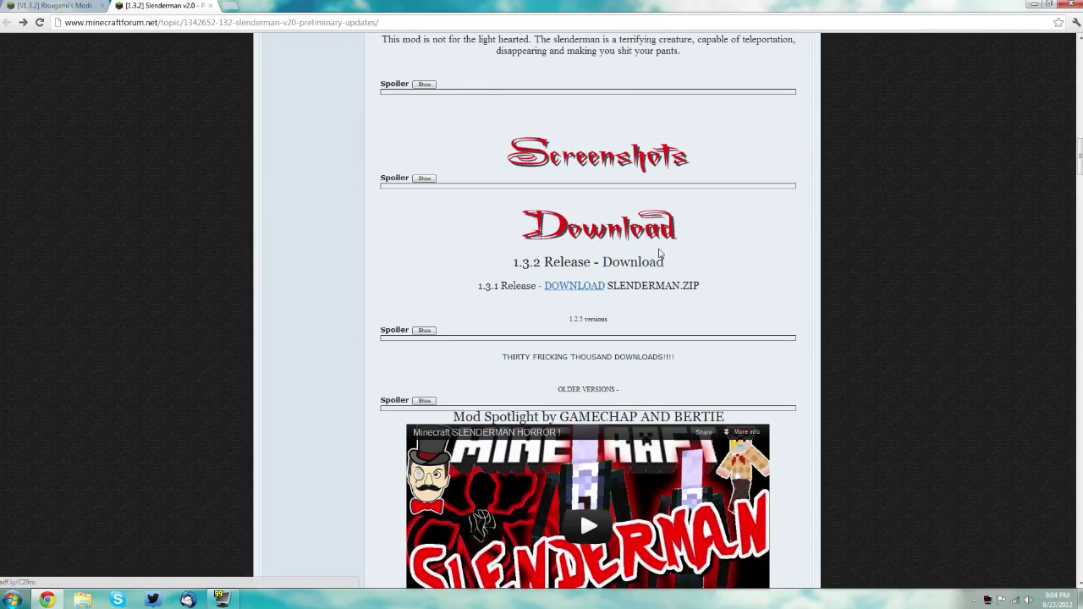
{"action": "left_click", "coordinate": [63, 5]}
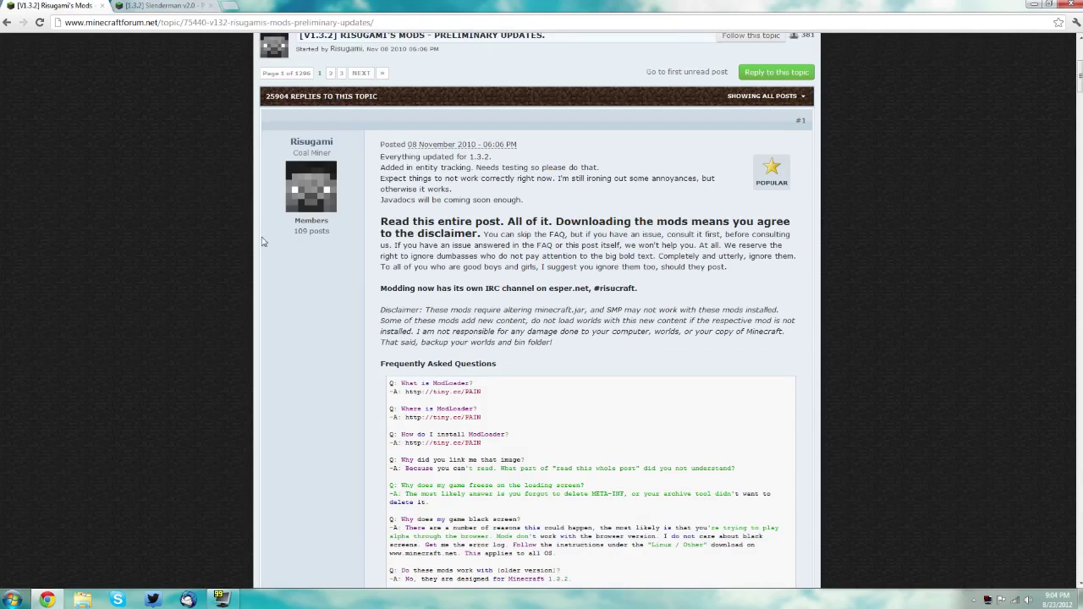
Scroll past ModLoader and AudioMod in Risugami's post, then minimize Chrome to reveal the desktop zips.
{"action": "scroll", "coordinate": [198, 352], "scroll_direction": "down", "scroll_amount": 15}
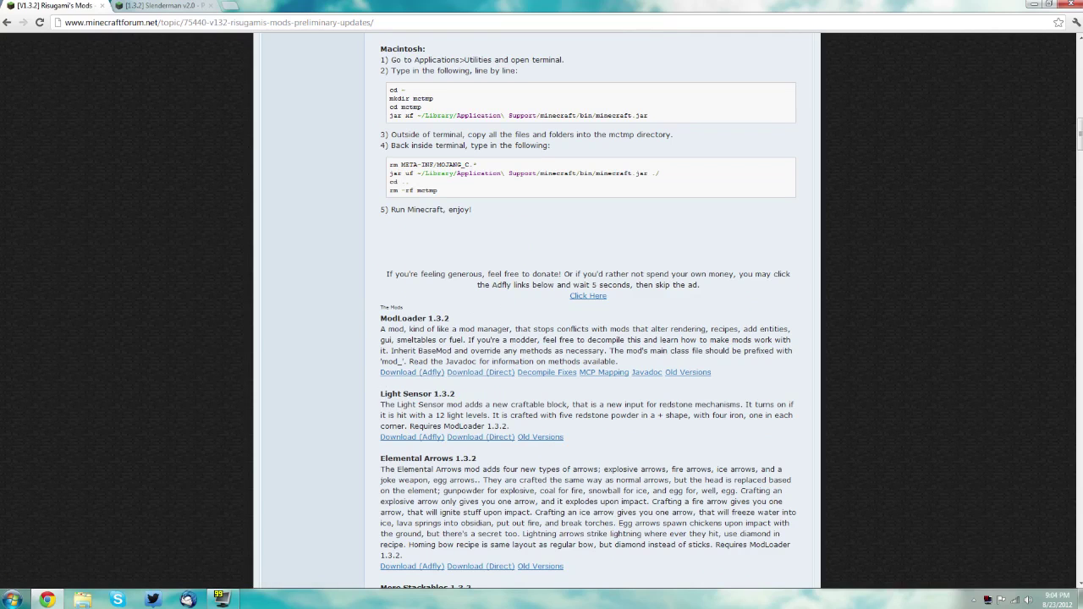
{"action": "scroll", "coordinate": [451, 328], "scroll_direction": "down", "scroll_amount": 7}
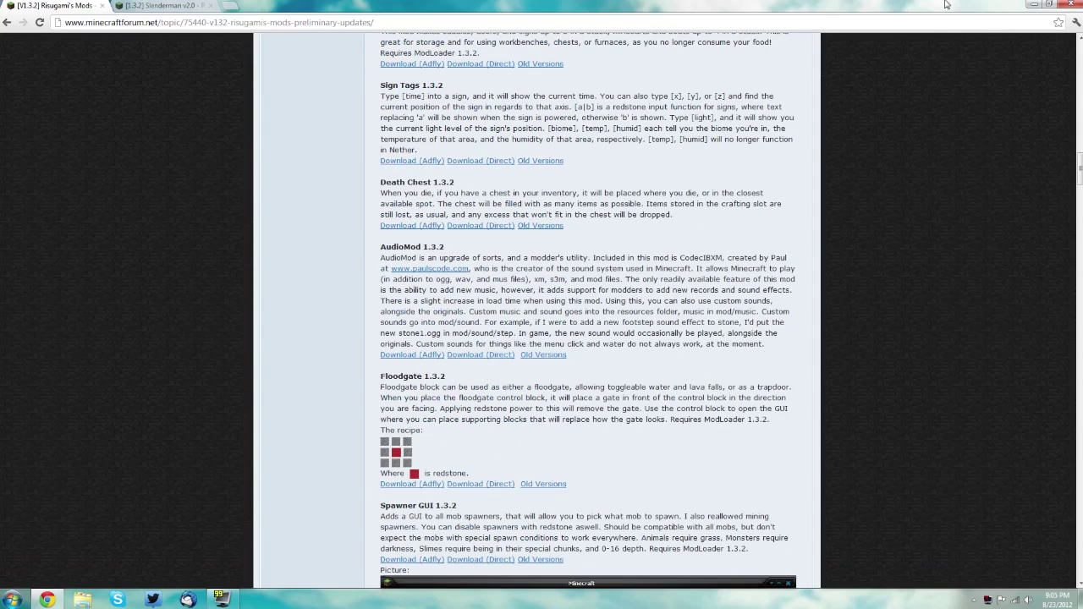
{"action": "left_click", "coordinate": [1035, 4]}
{"action": "left_click_drag", "start_coordinate": [681, 354], "coordinate": [430, 208]}
{"action": "left_click", "coordinate": [381, 198]}
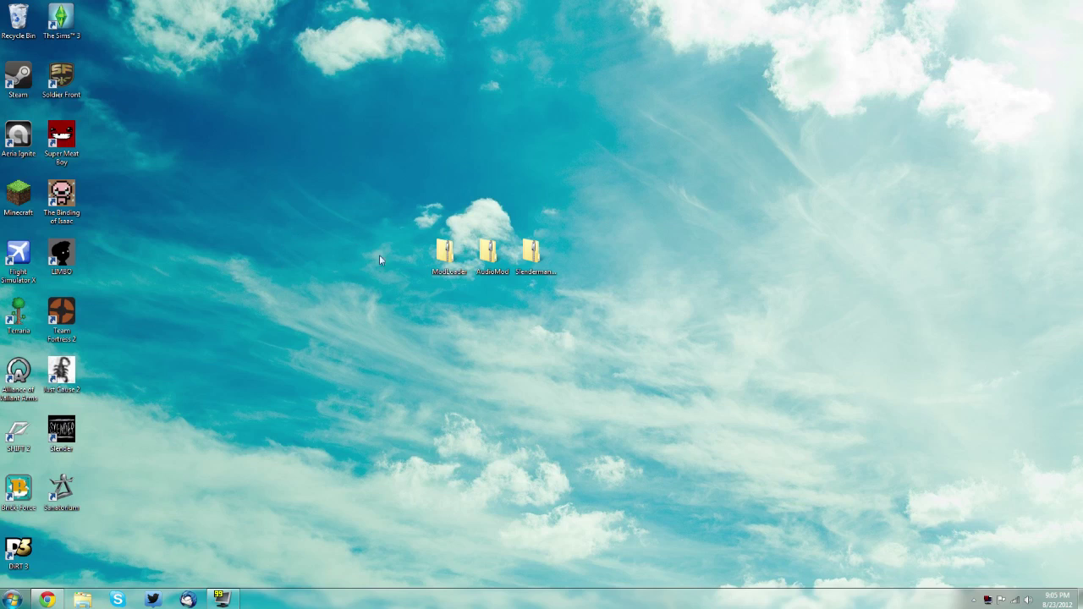
Extract the ModLoader zip into its own desktop folder and minimize that window.
{"action": "right_click", "coordinate": [447, 263]}
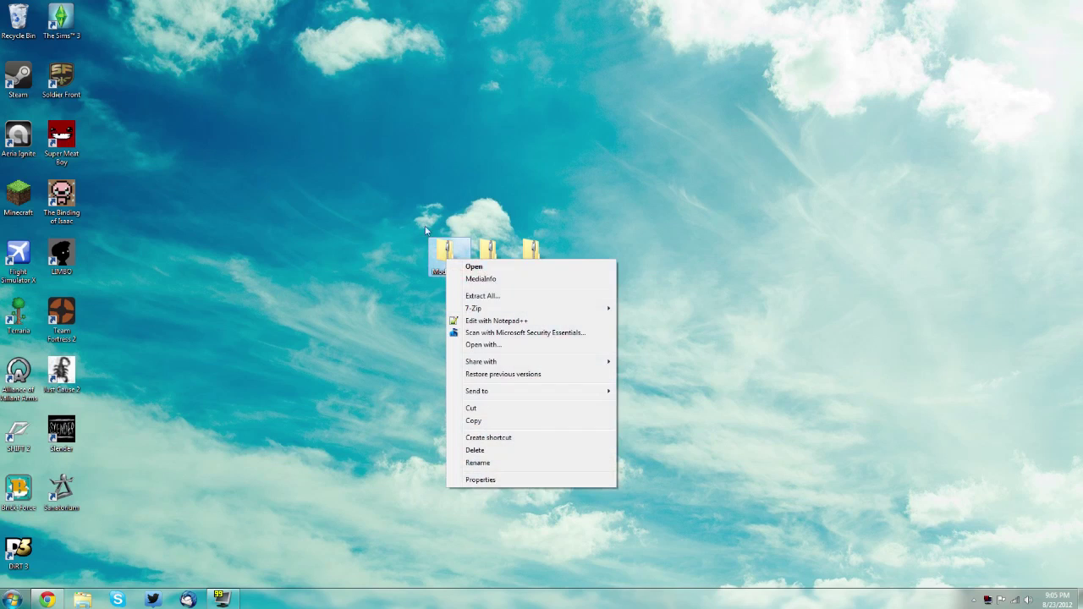
{"action": "left_click", "coordinate": [482, 297]}
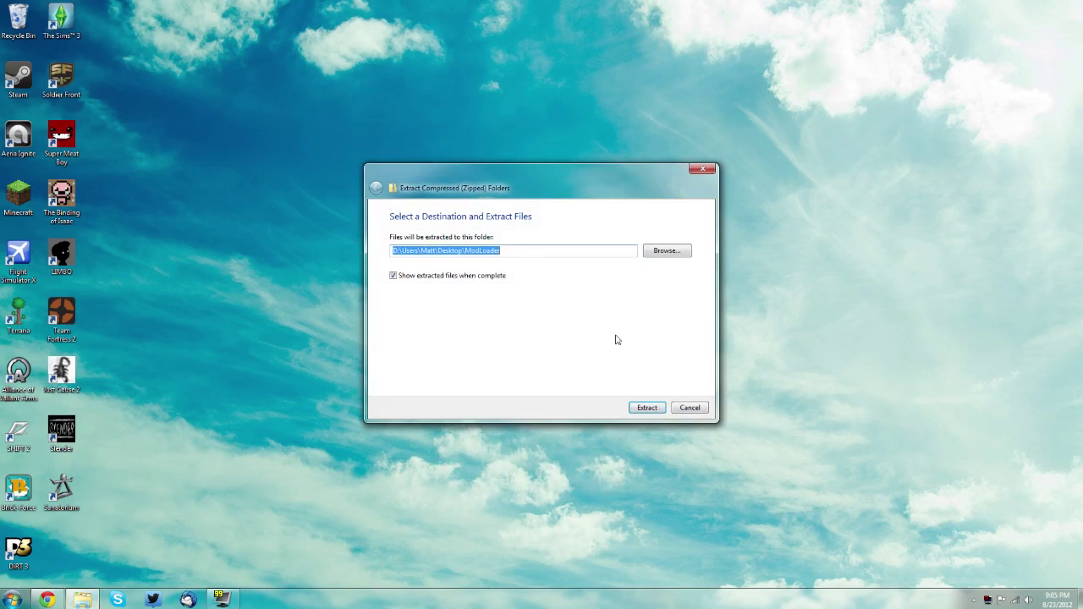
{"action": "left_click", "coordinate": [649, 409]}
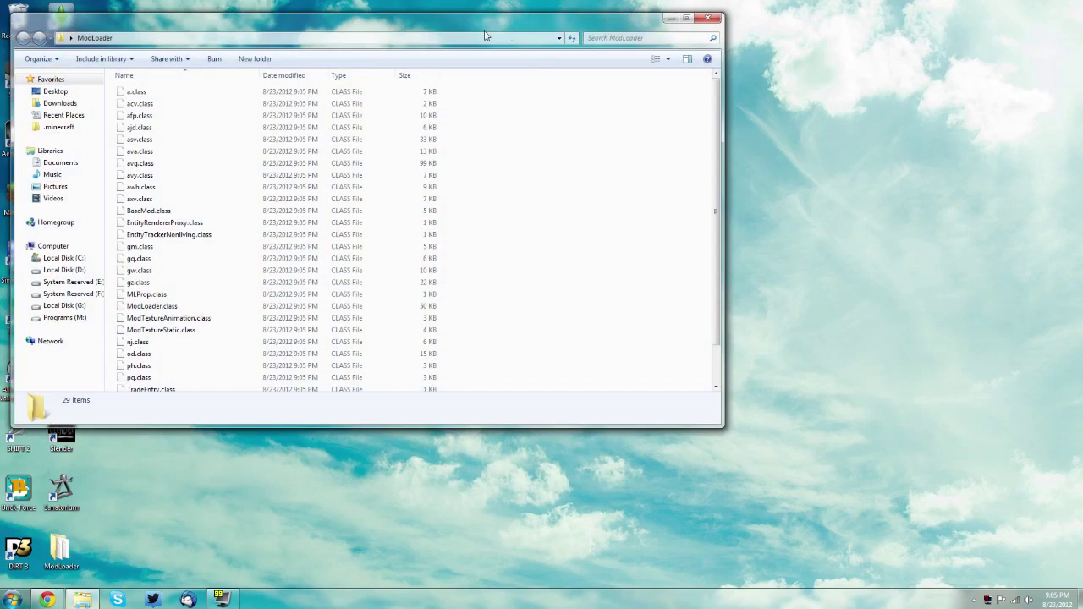
{"action": "left_click_drag", "start_coordinate": [476, 32], "coordinate": [490, 34]}
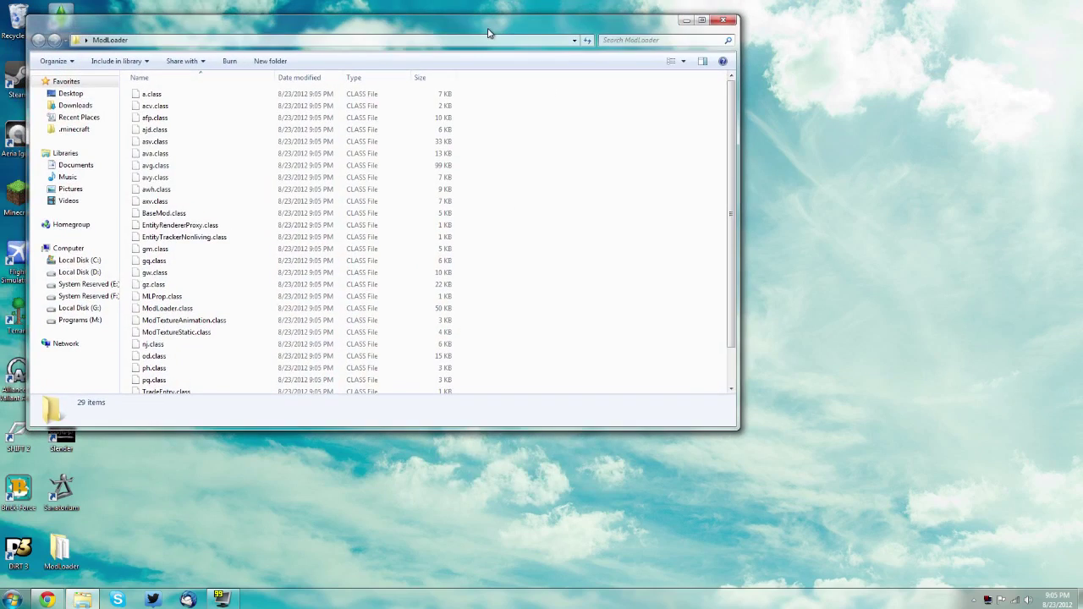
{"action": "left_click", "coordinate": [689, 18]}
Extract the AudioMod zip into its own folder and minimize the window.
{"action": "left_click", "coordinate": [487, 251]}
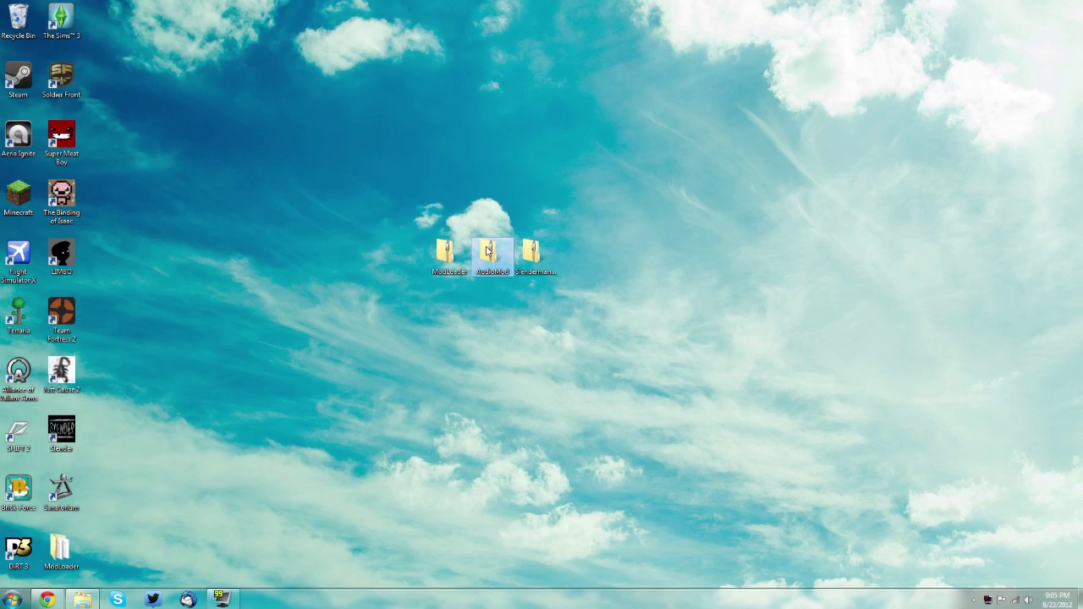
{"action": "right_click", "coordinate": [487, 251]}
{"action": "left_click", "coordinate": [533, 282]}
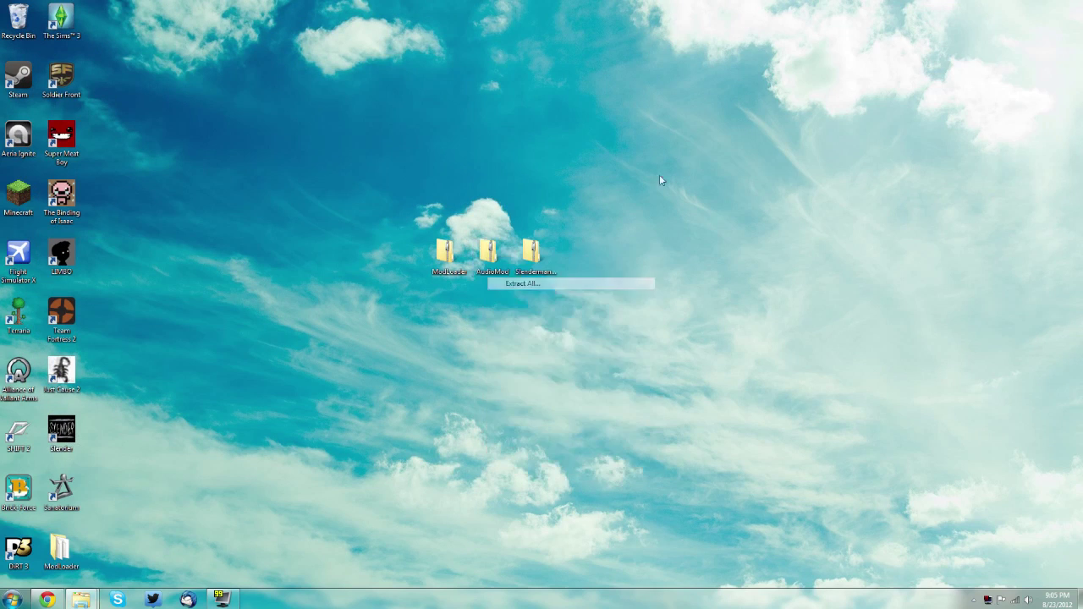
{"action": "left_click", "coordinate": [663, 408]}
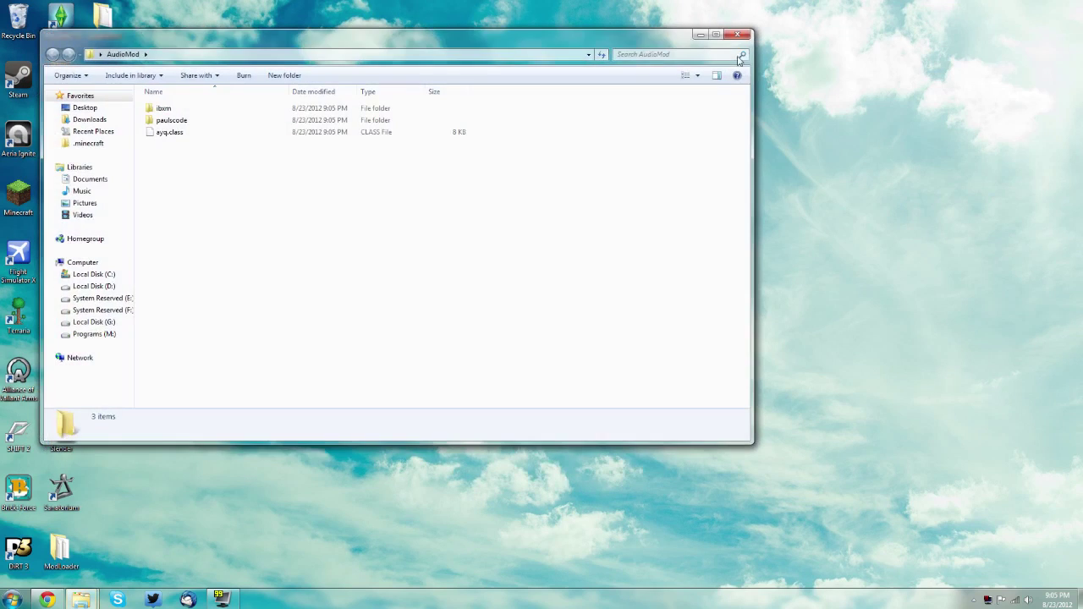
{"action": "left_click", "coordinate": [699, 34]}
Extract the Slenderman zip to a Slenderman1.3.2 folder and minimize the window.
{"action": "right_click", "coordinate": [531, 251]}
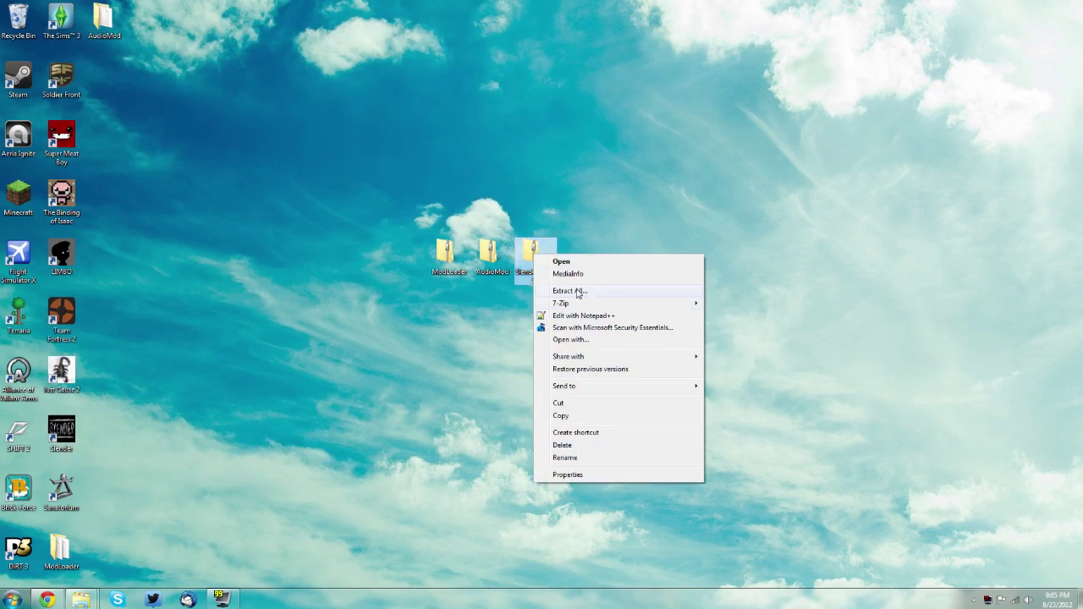
{"action": "left_click", "coordinate": [548, 290]}
{"action": "left_click", "coordinate": [650, 411]}
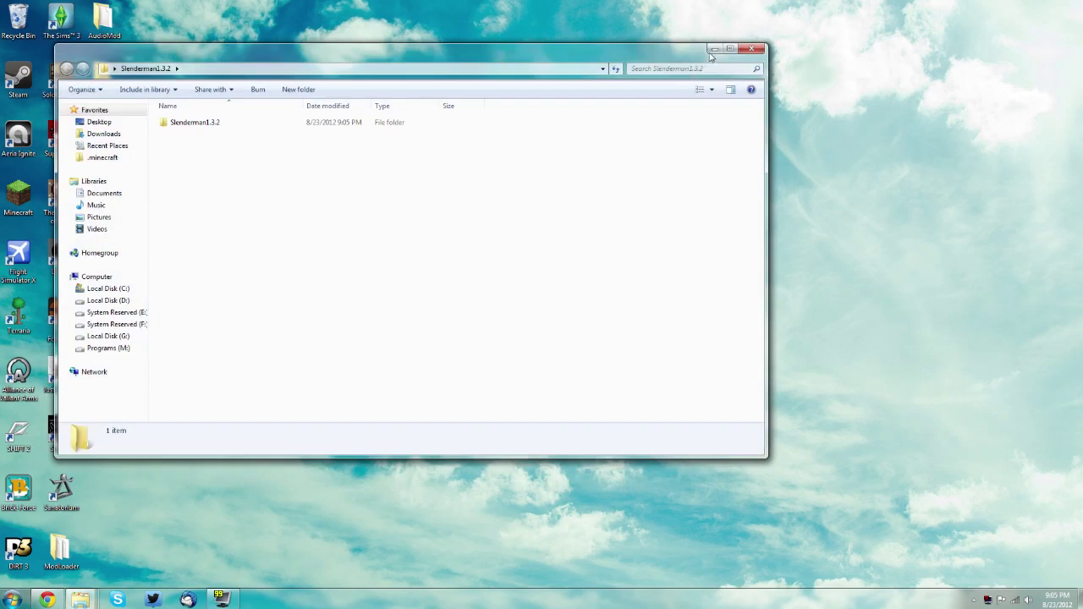
{"action": "left_click", "coordinate": [709, 49]}
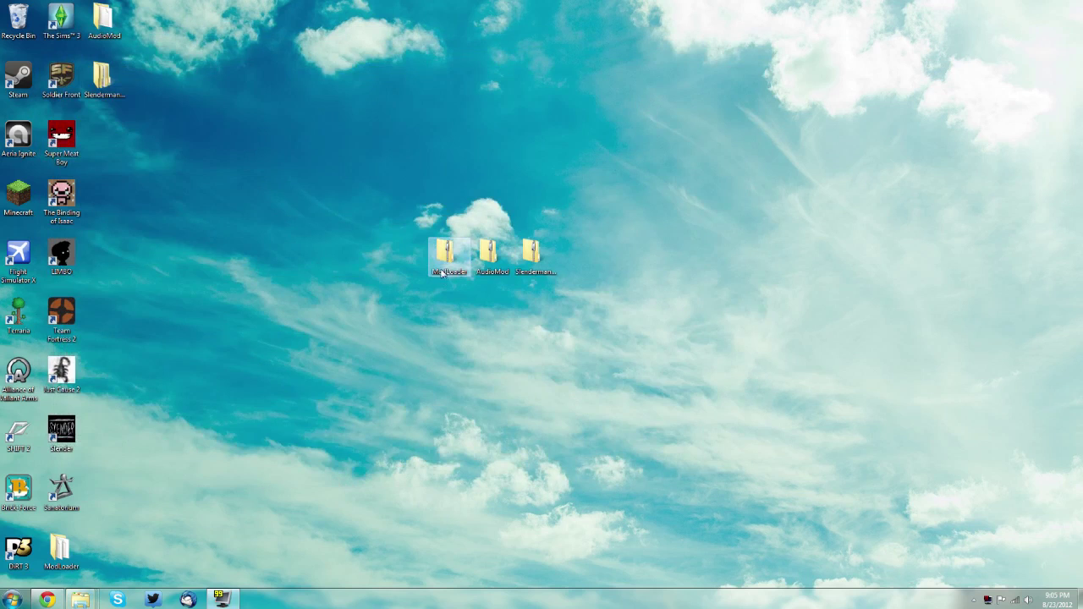
Open the ModLoader zip to view its contents, then close it.
{"action": "right_click", "coordinate": [438, 269]}
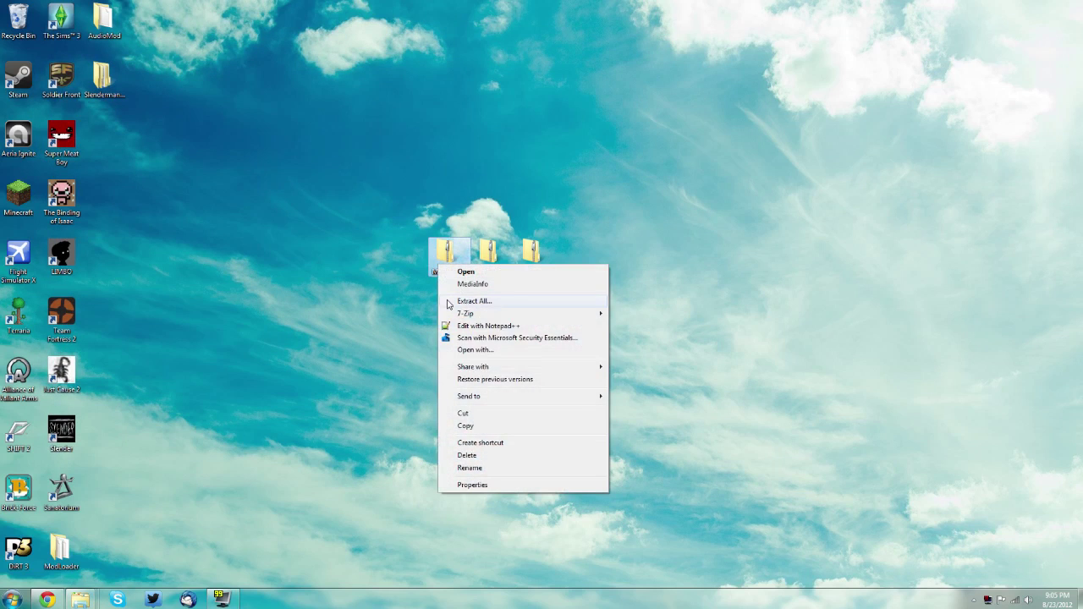
{"action": "left_click", "coordinate": [450, 301]}
{"action": "double_click", "coordinate": [446, 267]}
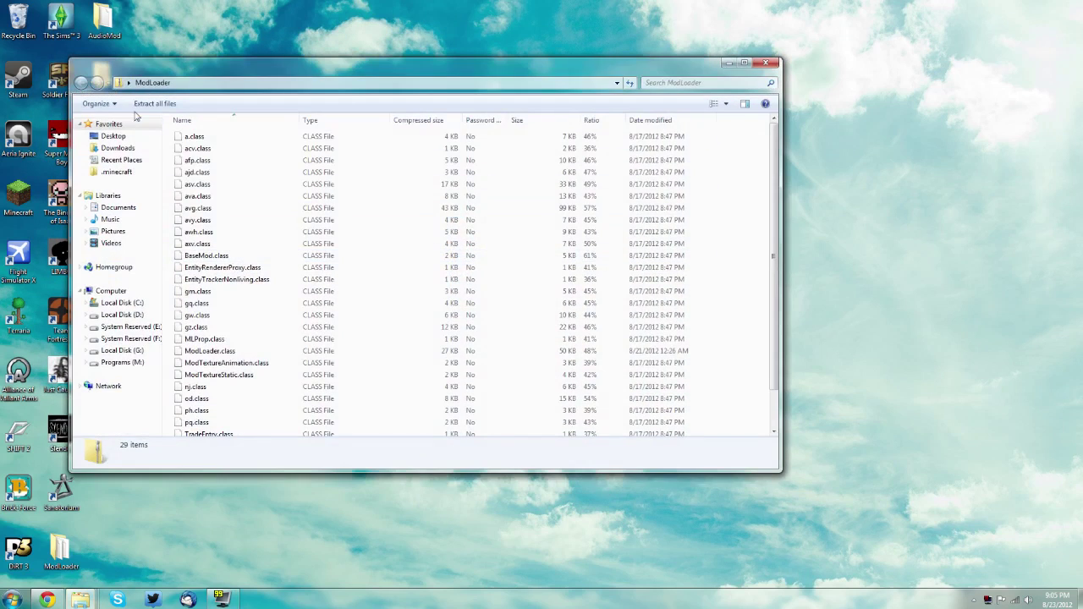
{"action": "left_click", "coordinate": [765, 63]}
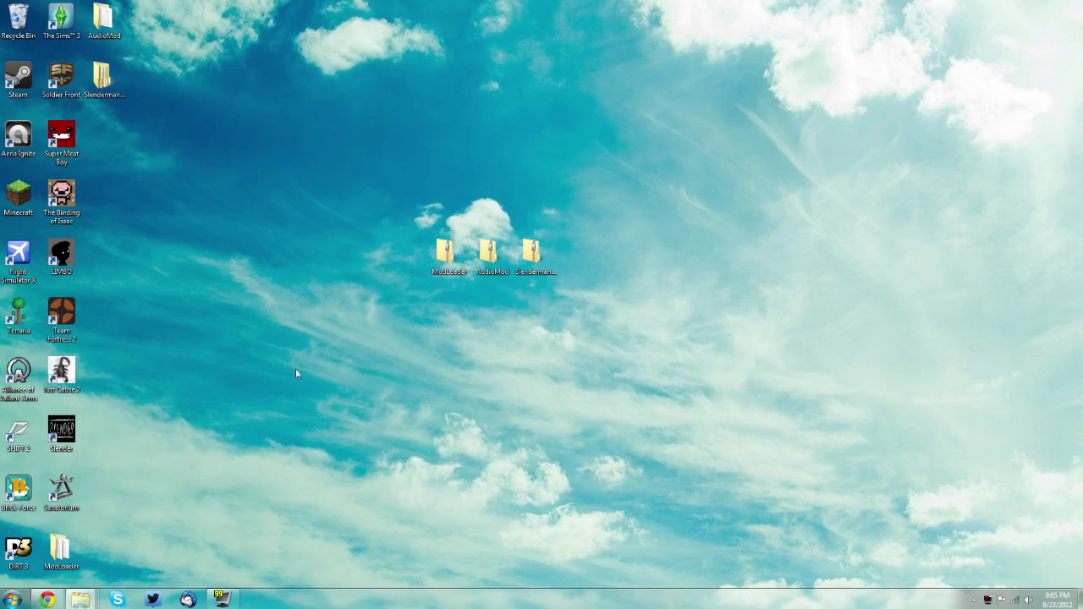
{"action": "mouse_move", "coordinate": [81, 599]}
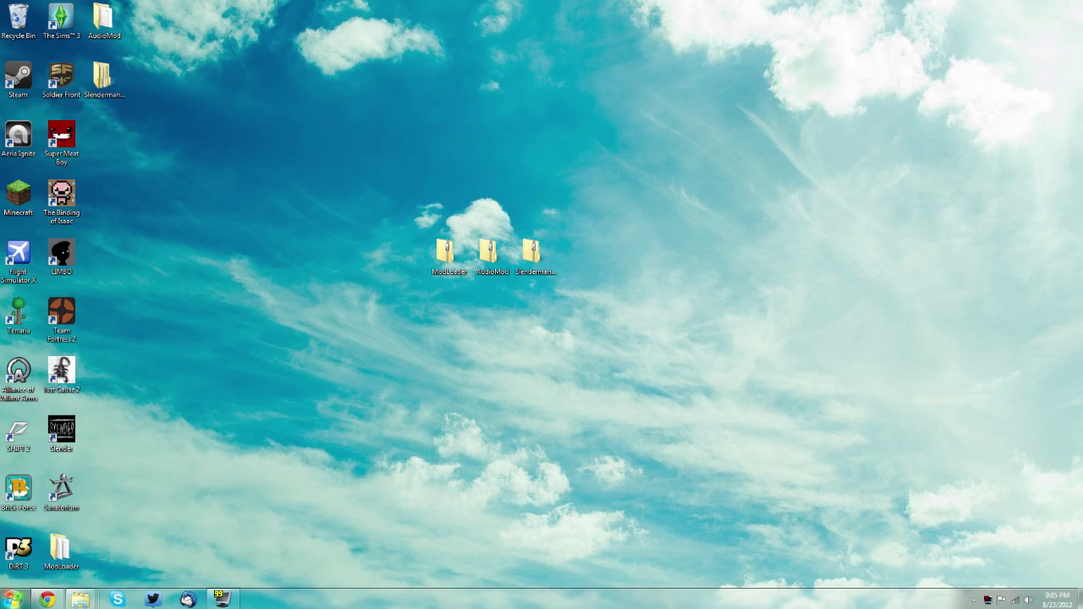
Search %appdata% and open Roaming > .minecraft > bin.
{"action": "key", "text": "super"}
{"action": "type", "text": "%"}
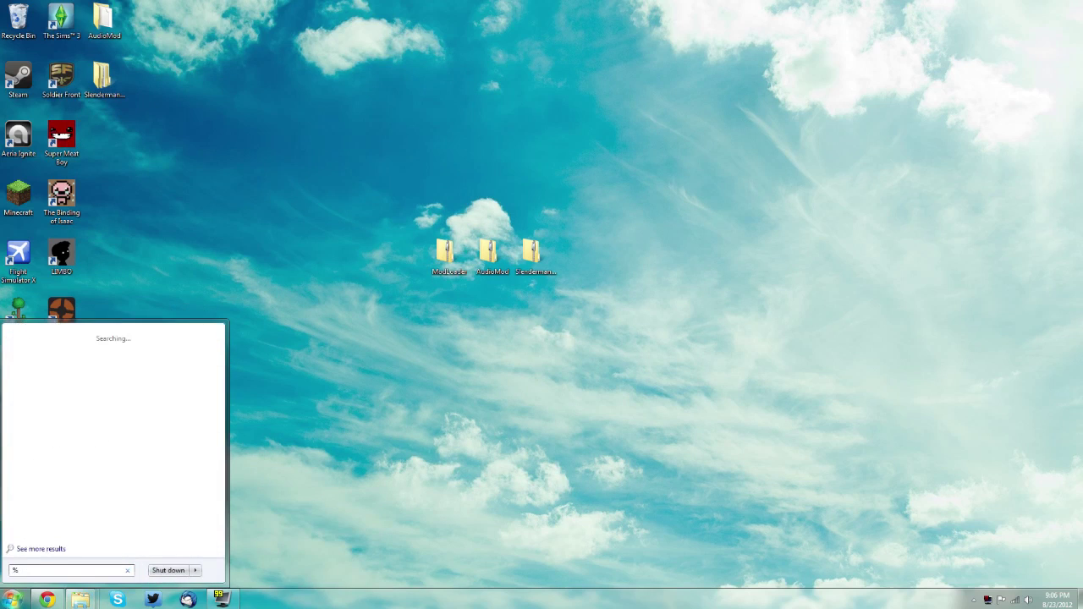
{"action": "type", "text": "appdata%"}
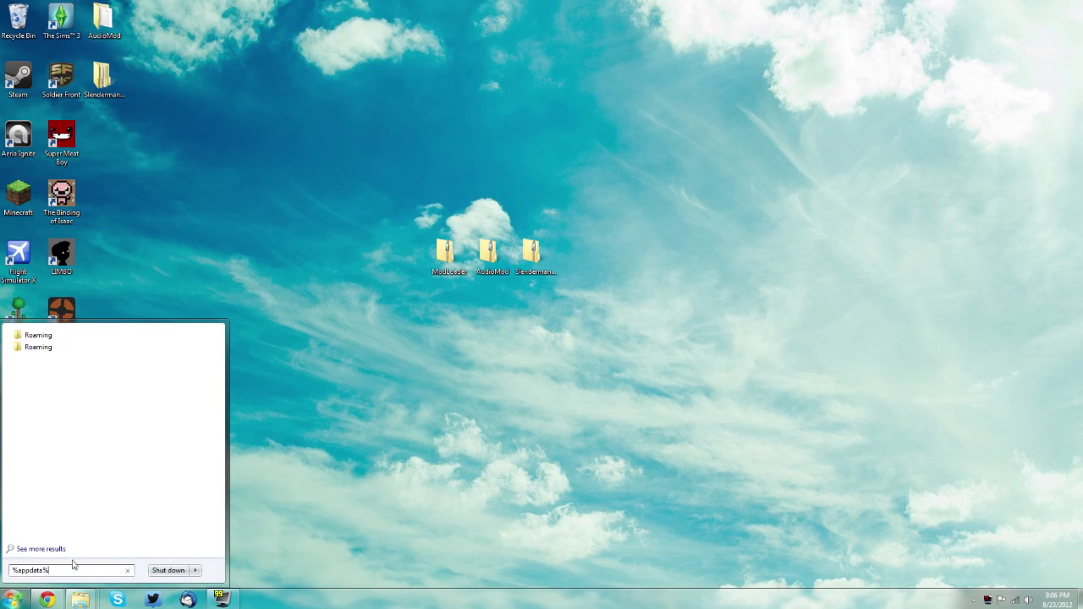
{"action": "left_click", "coordinate": [39, 348]}
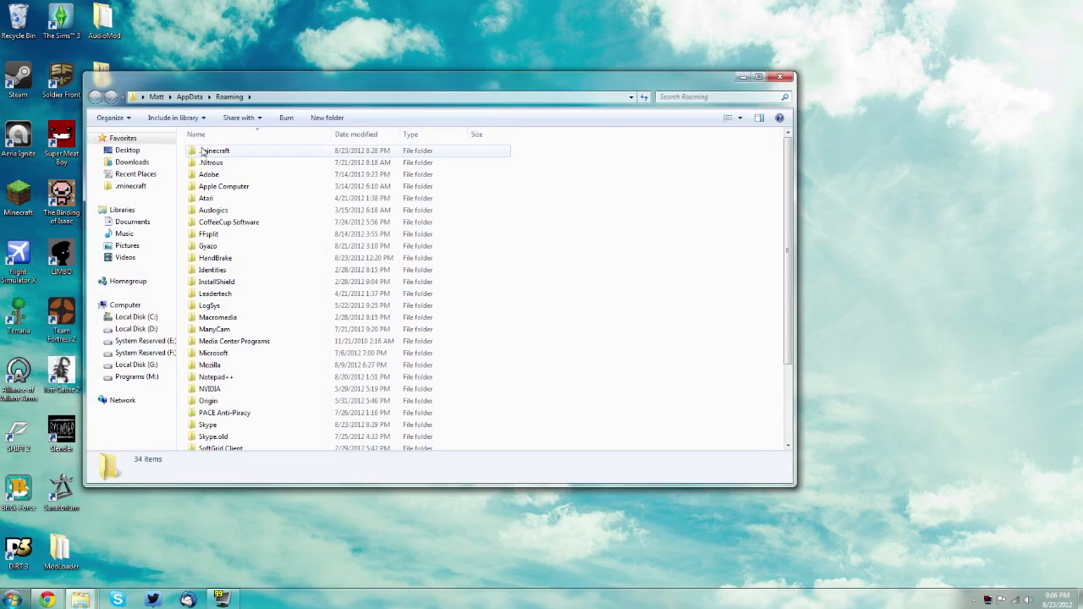
{"action": "double_click", "coordinate": [203, 151]}
{"action": "double_click", "coordinate": [212, 163]}
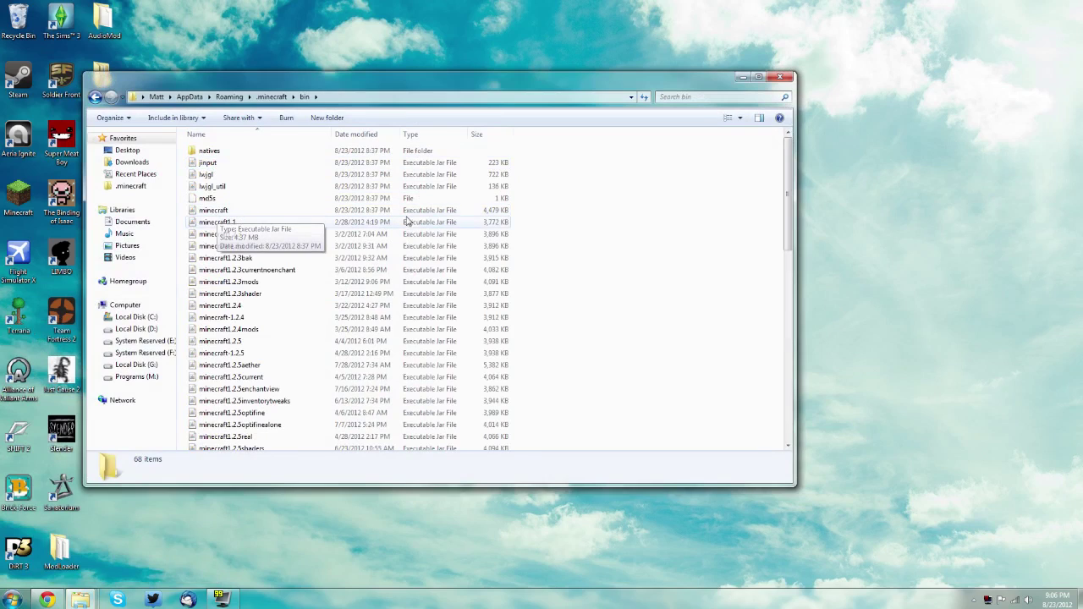
Inspect the minecraft jar file's context menu, then dismiss it.
{"action": "right_click", "coordinate": [231, 211]}
{"action": "mouse_move", "coordinate": [264, 245]}
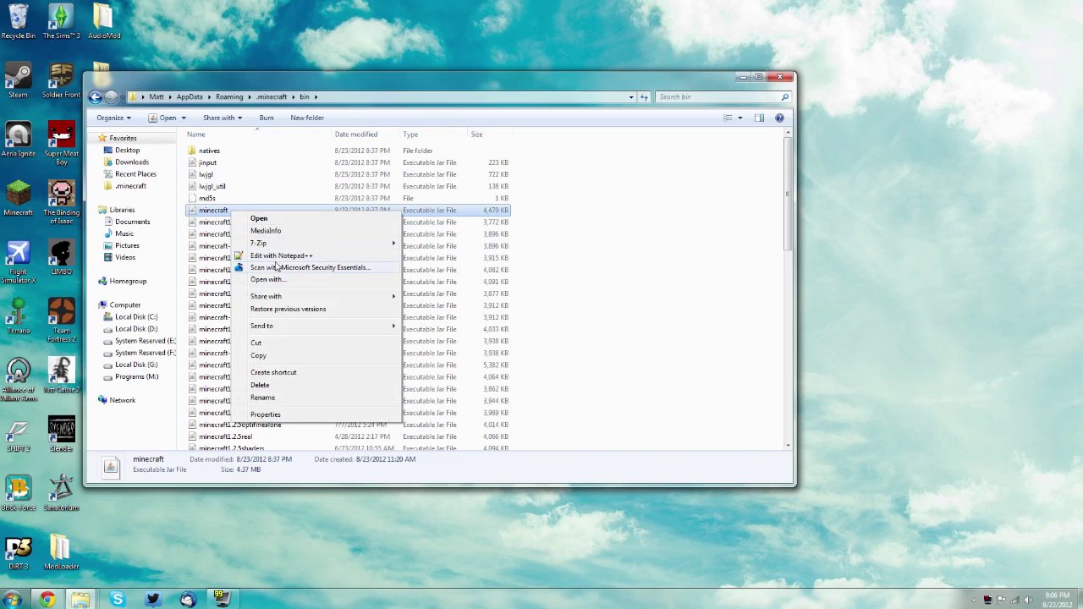
{"action": "left_click", "coordinate": [336, 94]}
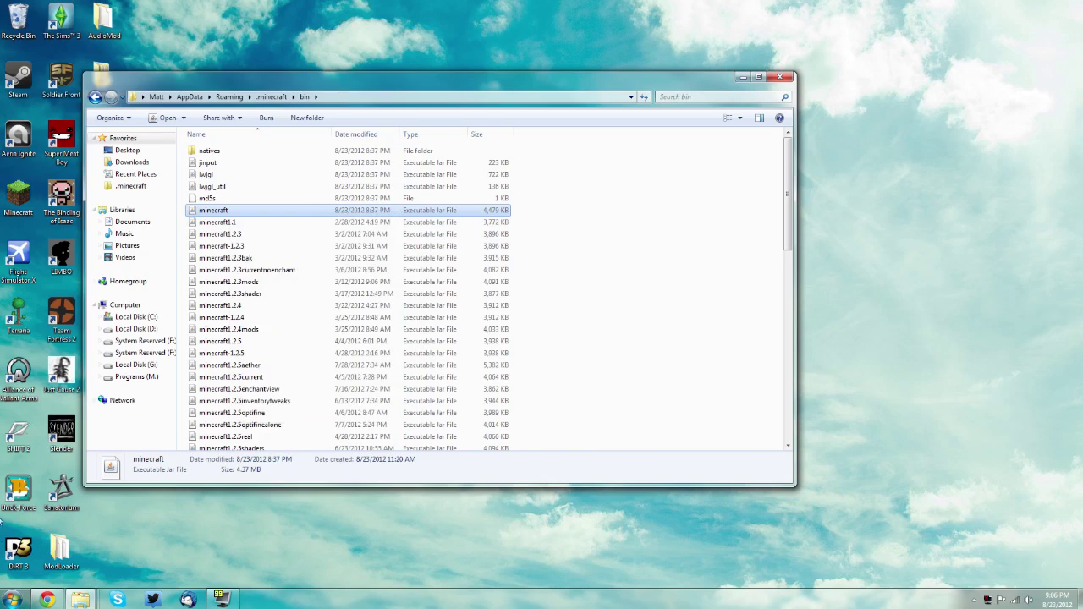
{"action": "left_click", "coordinate": [10, 599]}
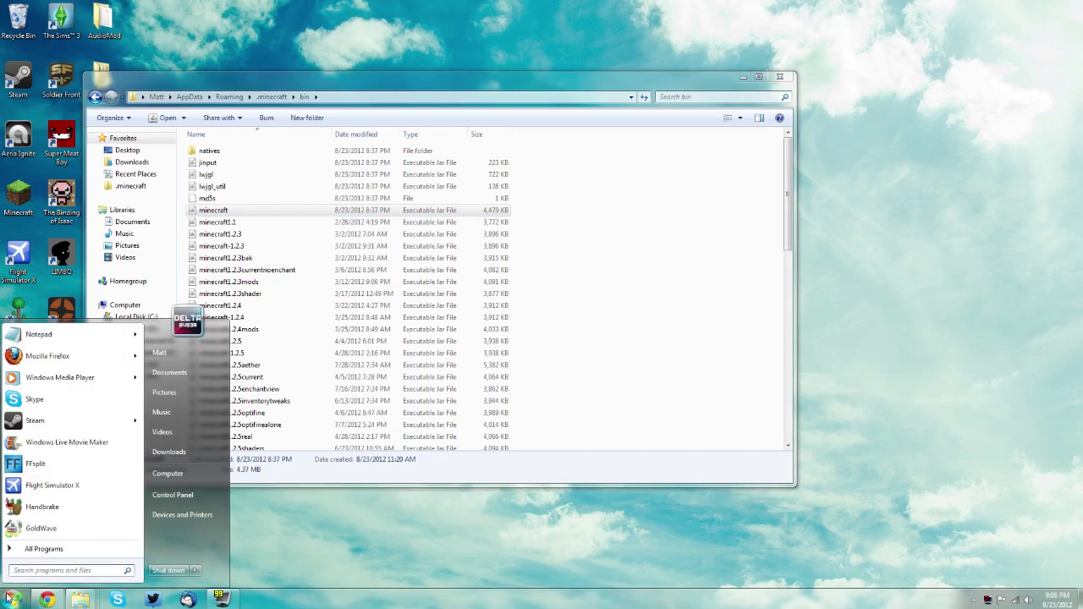
Launch 7-Zip File Manager and go up three levels to the user's home folder.
{"action": "type", "text": "7"}
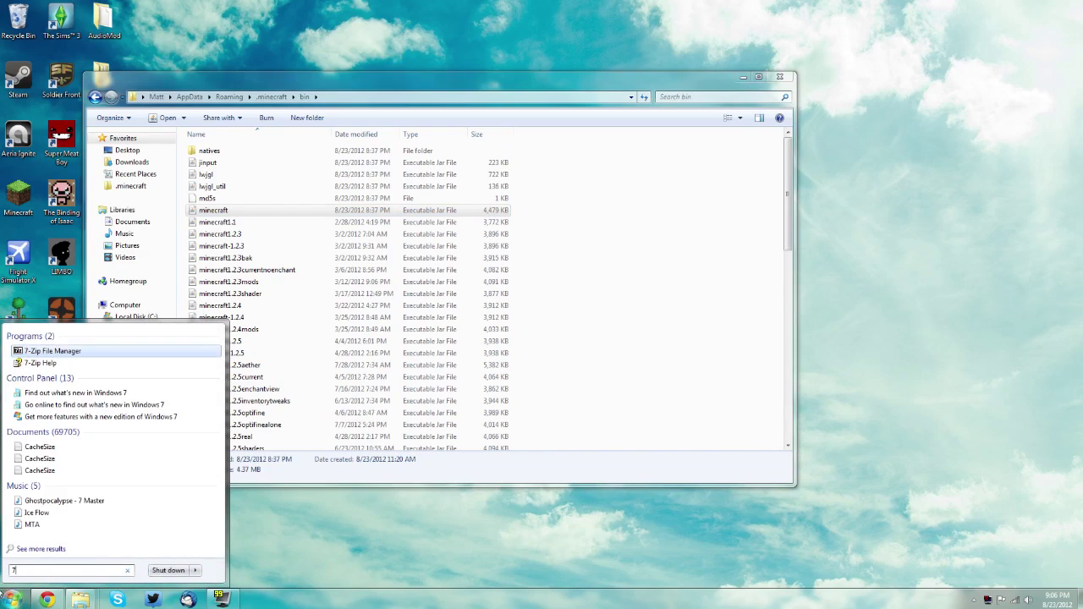
{"action": "left_click", "coordinate": [51, 350]}
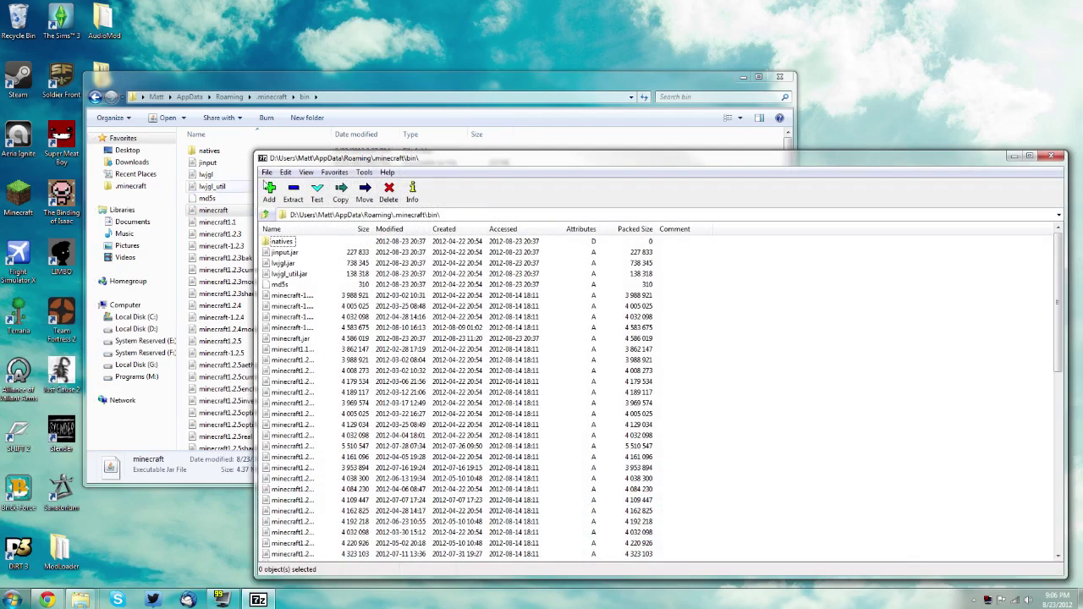
{"action": "left_click", "coordinate": [266, 215]}
{"action": "left_click", "coordinate": [266, 215]}
{"action": "left_click", "coordinate": [265, 215]}
{"action": "left_click", "coordinate": [266, 215]}
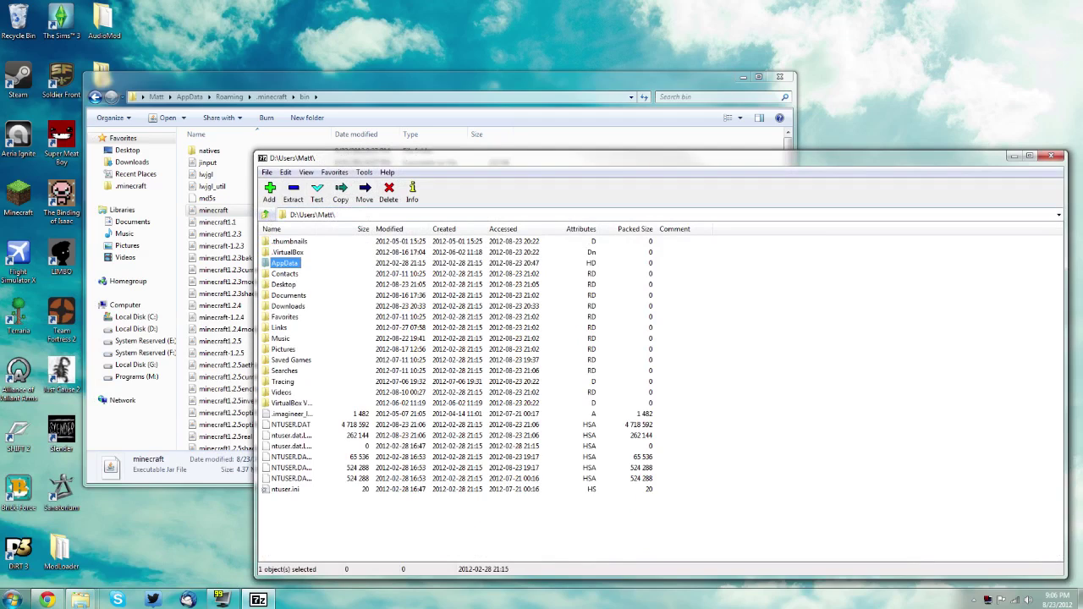
Browse AppData > Roaming > .minecraft > bin and open minecraft.jar.
{"action": "double_click", "coordinate": [284, 263]}
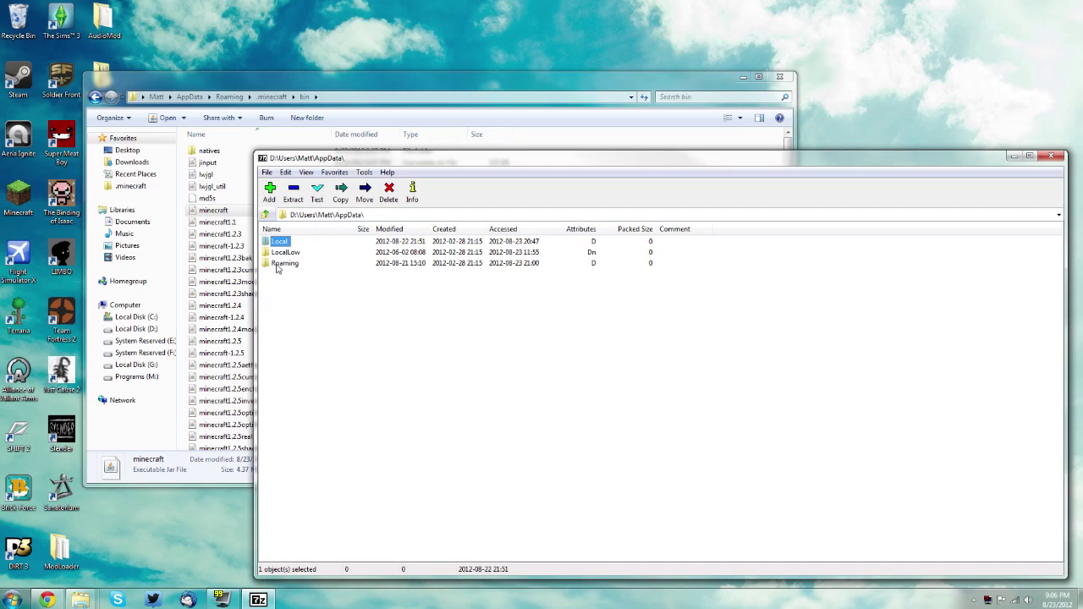
{"action": "double_click", "coordinate": [279, 263]}
{"action": "double_click", "coordinate": [283, 242]}
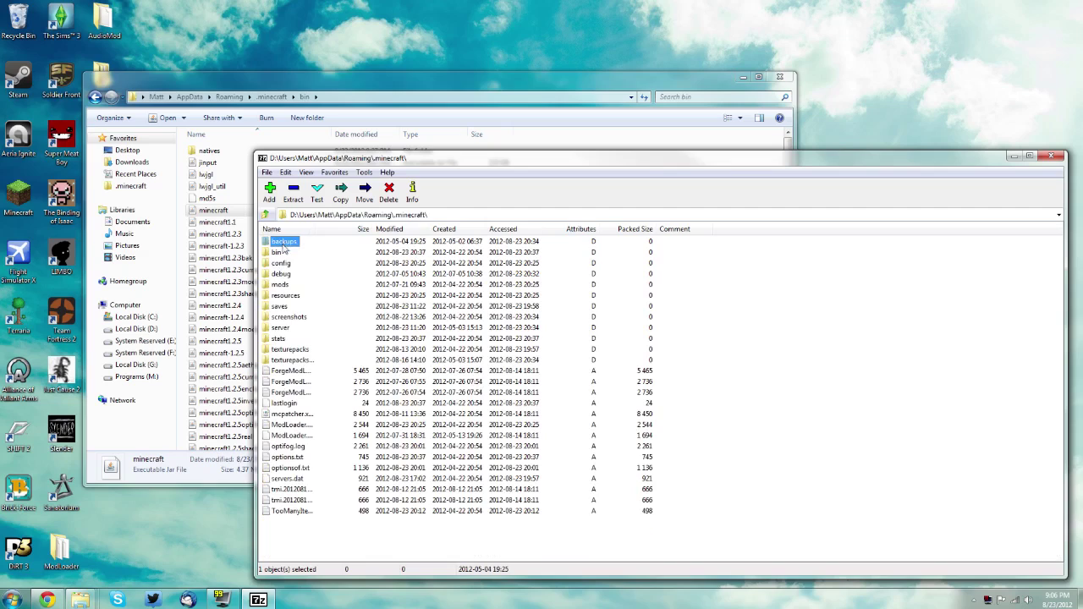
{"action": "double_click", "coordinate": [276, 253]}
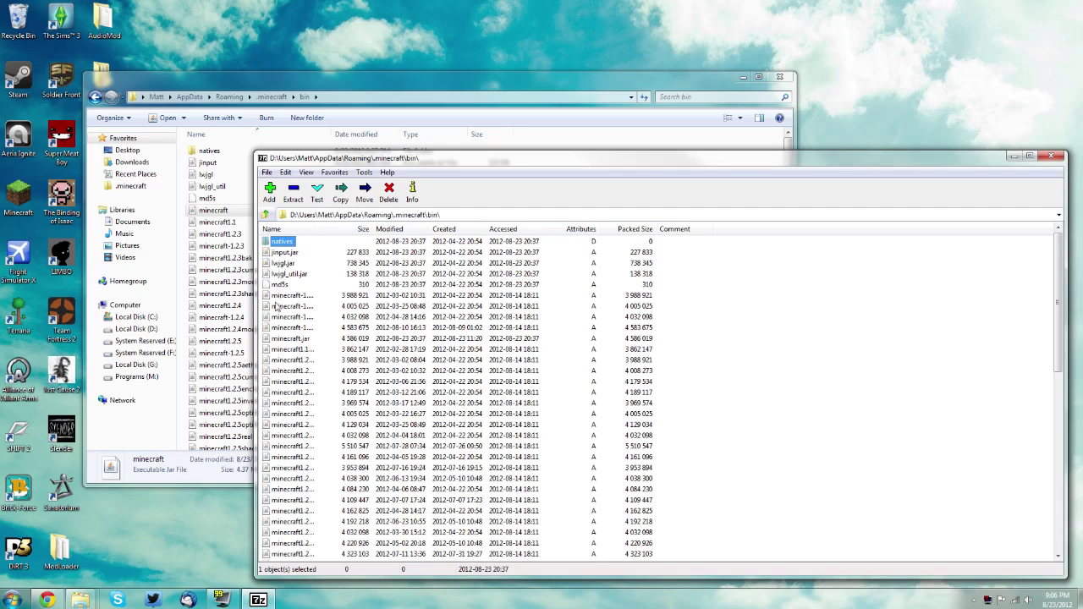
{"action": "double_click", "coordinate": [284, 341]}
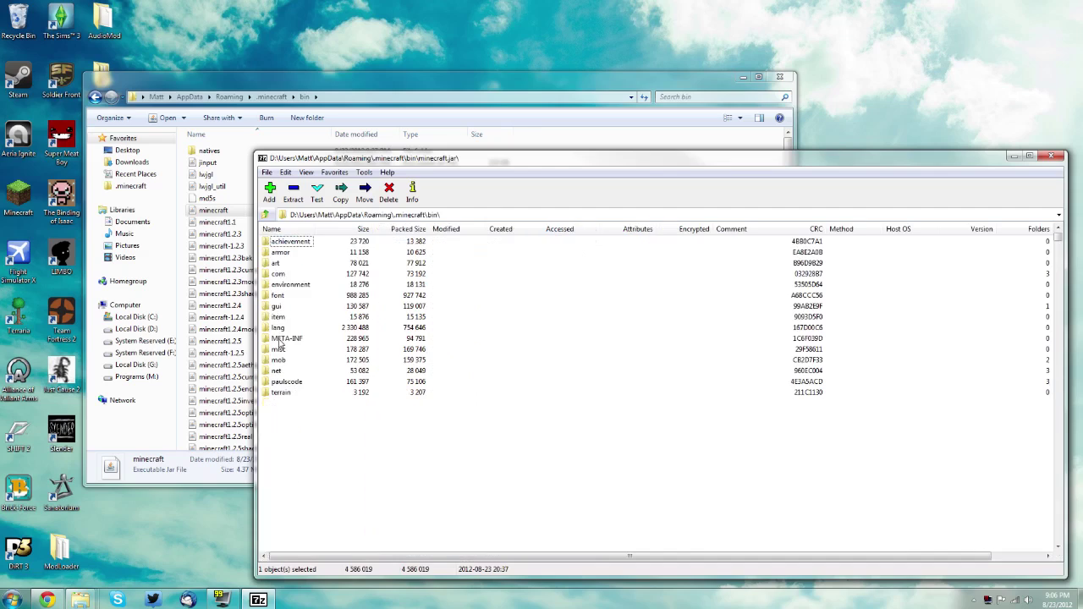
Delete the META-INF folder from minecraft.jar, confirming the folder delete.
{"action": "left_click", "coordinate": [276, 340]}
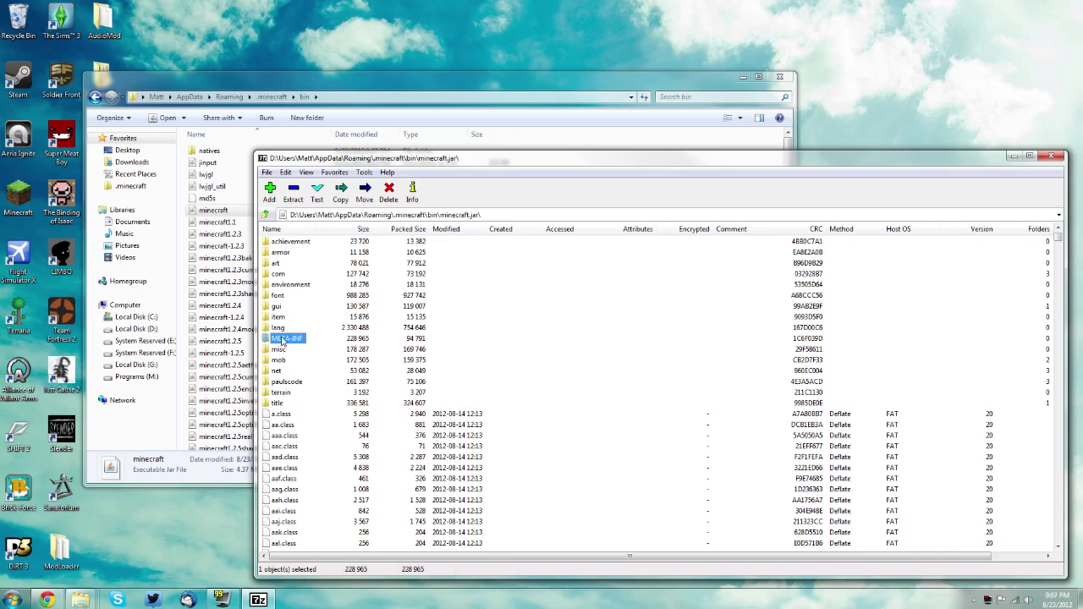
{"action": "left_click", "coordinate": [389, 192]}
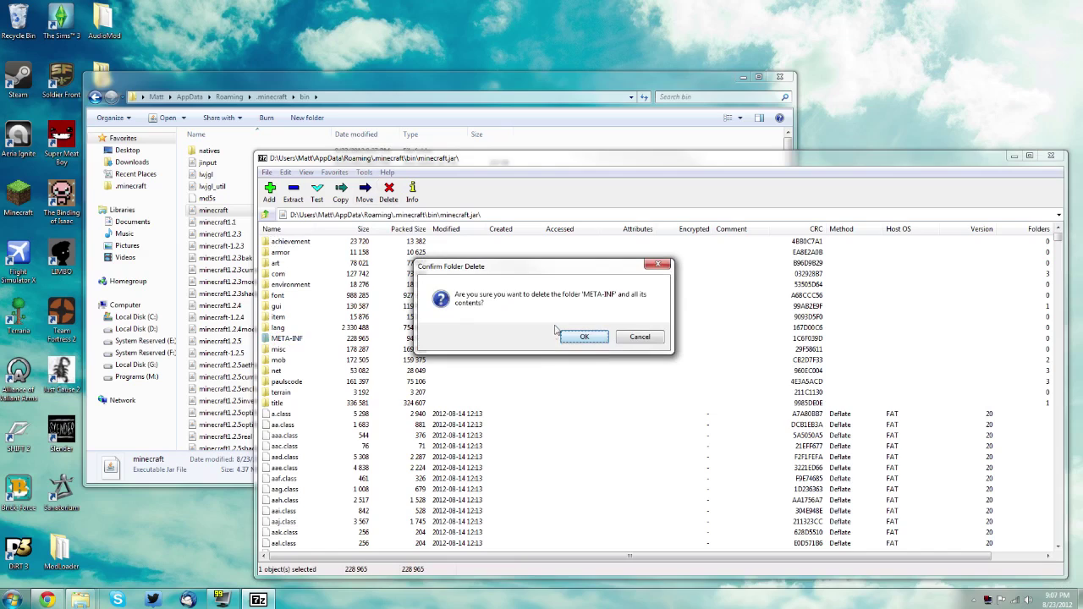
{"action": "left_click", "coordinate": [572, 337]}
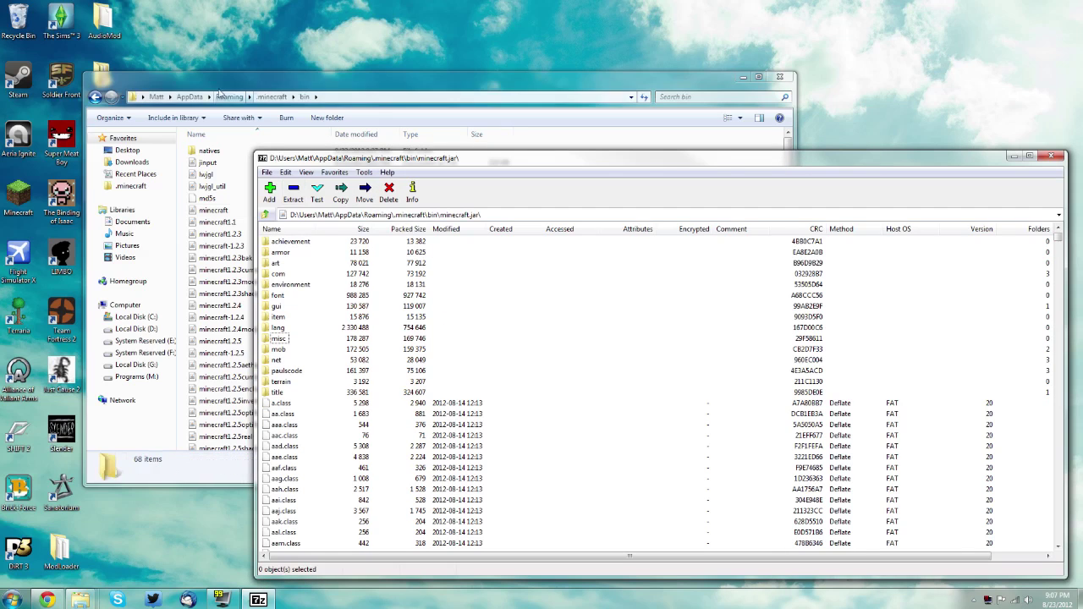
{"action": "left_click", "coordinate": [80, 600]}
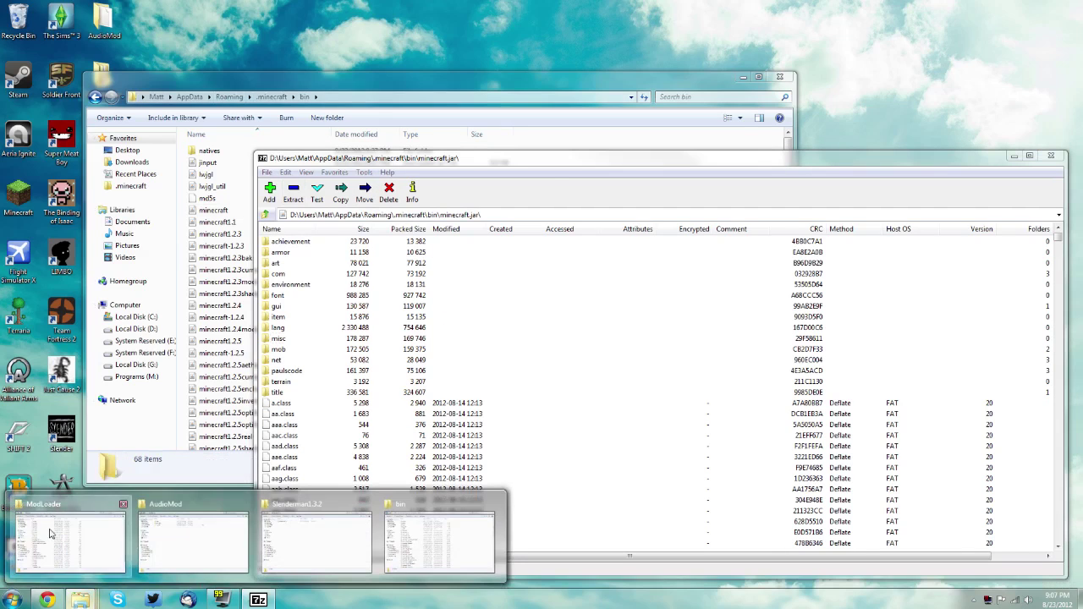
Select all 29 ModLoader files and drag them into minecraft.jar, confirming the copy.
{"action": "left_click", "coordinate": [31, 506]}
{"action": "left_click", "coordinate": [155, 166]}
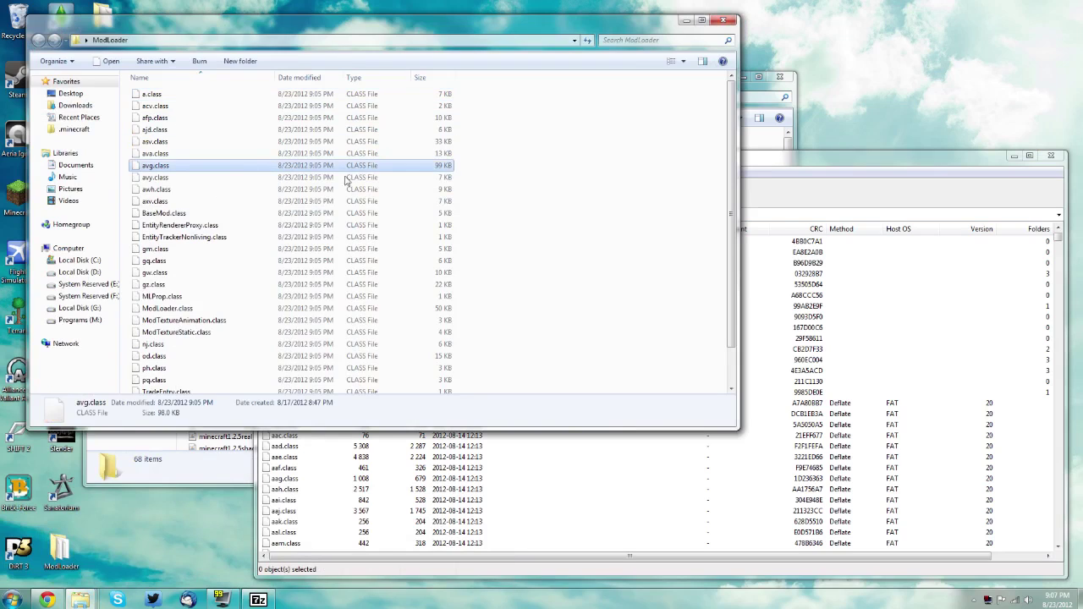
{"action": "left_click", "coordinate": [557, 154]}
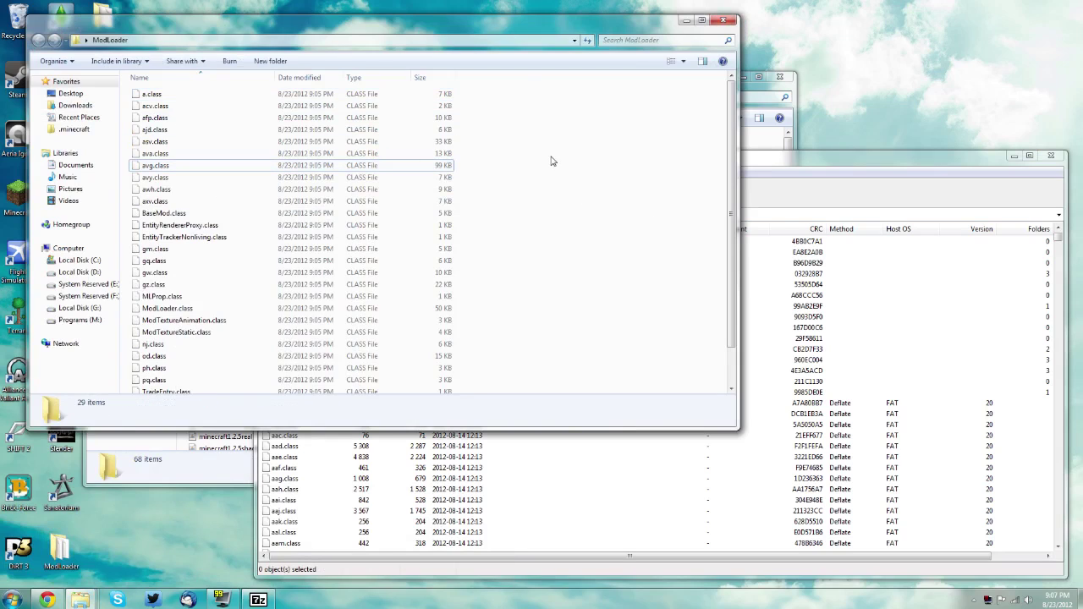
{"action": "key", "text": "ctrl+a"}
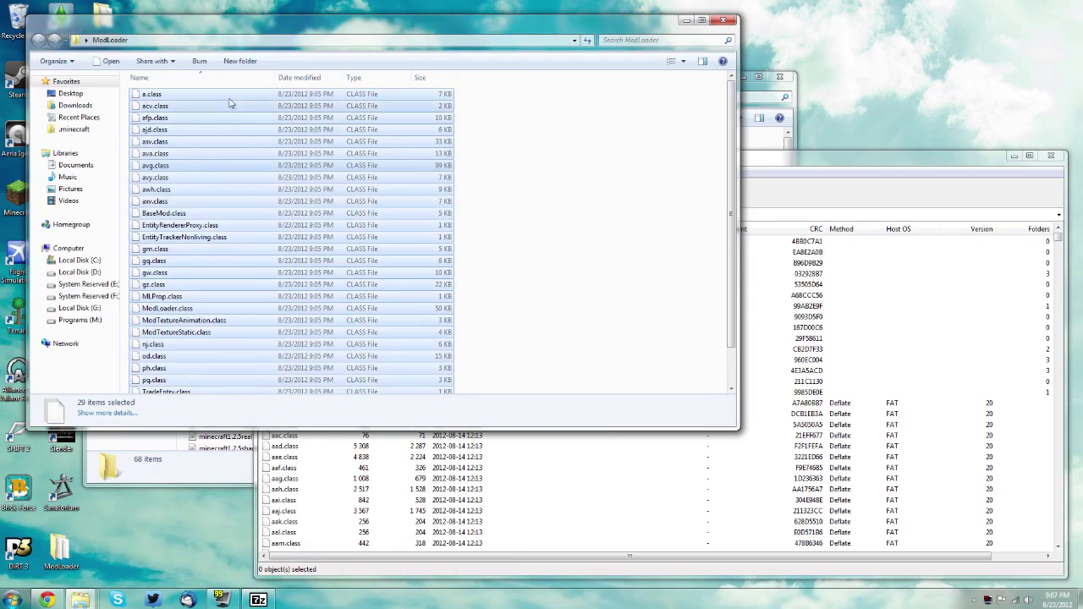
{"action": "left_click_drag", "start_coordinate": [229, 106], "coordinate": [254, 88]}
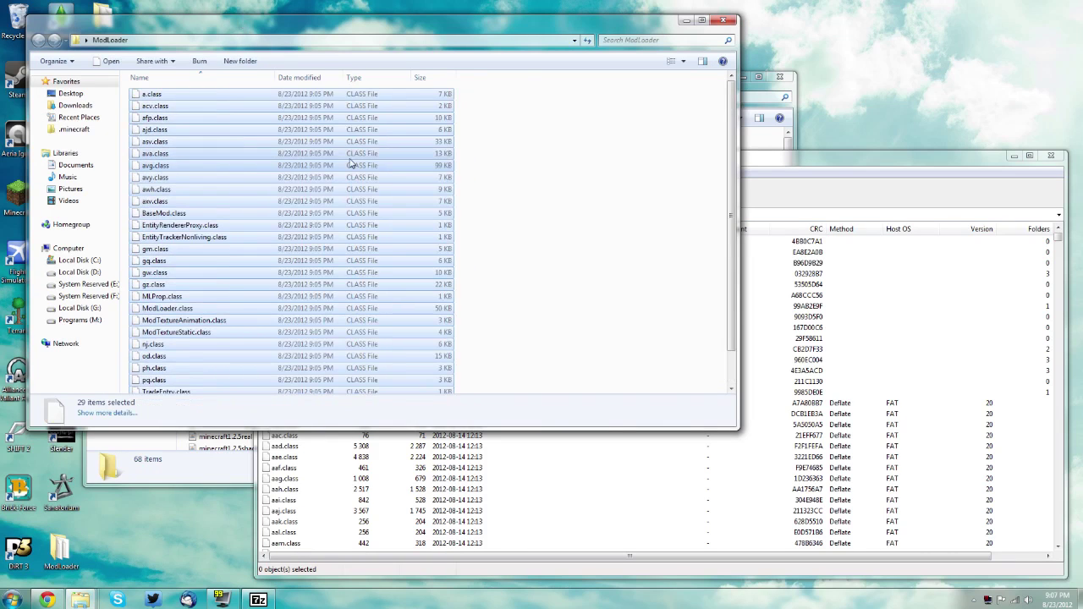
{"action": "left_click_drag", "start_coordinate": [225, 178], "coordinate": [586, 196]}
{"action": "left_click_drag", "start_coordinate": [971, 313], "coordinate": [773, 322]}
{"action": "left_click", "coordinate": [534, 339]}
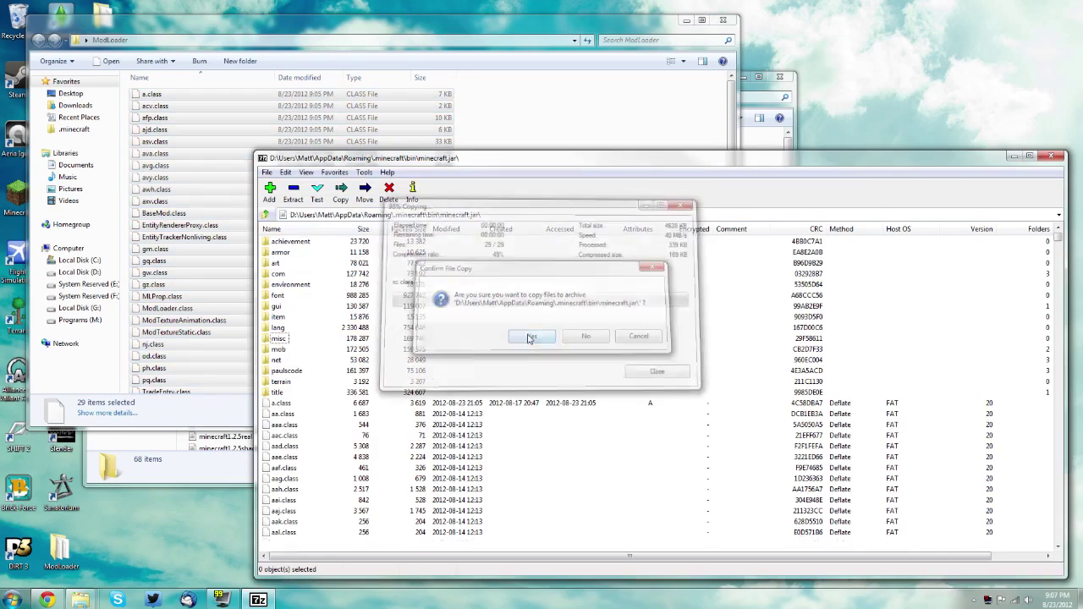
Drag AudioMod's ibxm, paulscode and ayq.class into minecraft.jar, closing the ModLoader and AudioMod windows.
{"action": "left_click", "coordinate": [722, 23]}
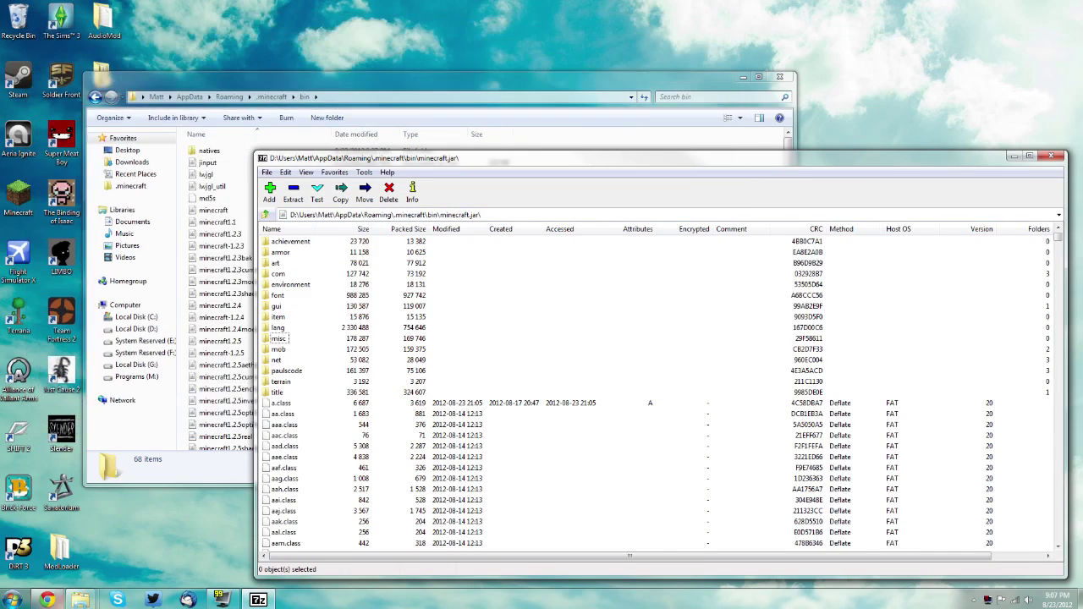
{"action": "mouse_move", "coordinate": [80, 599]}
{"action": "left_click", "coordinate": [47, 561]}
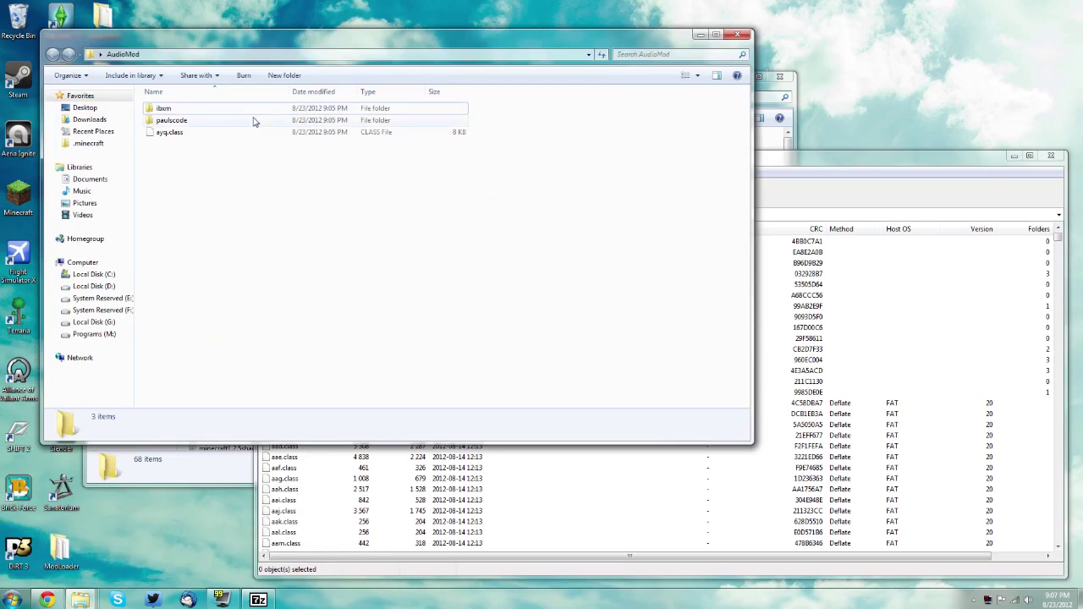
{"action": "left_click_drag", "start_coordinate": [338, 275], "coordinate": [147, 108]}
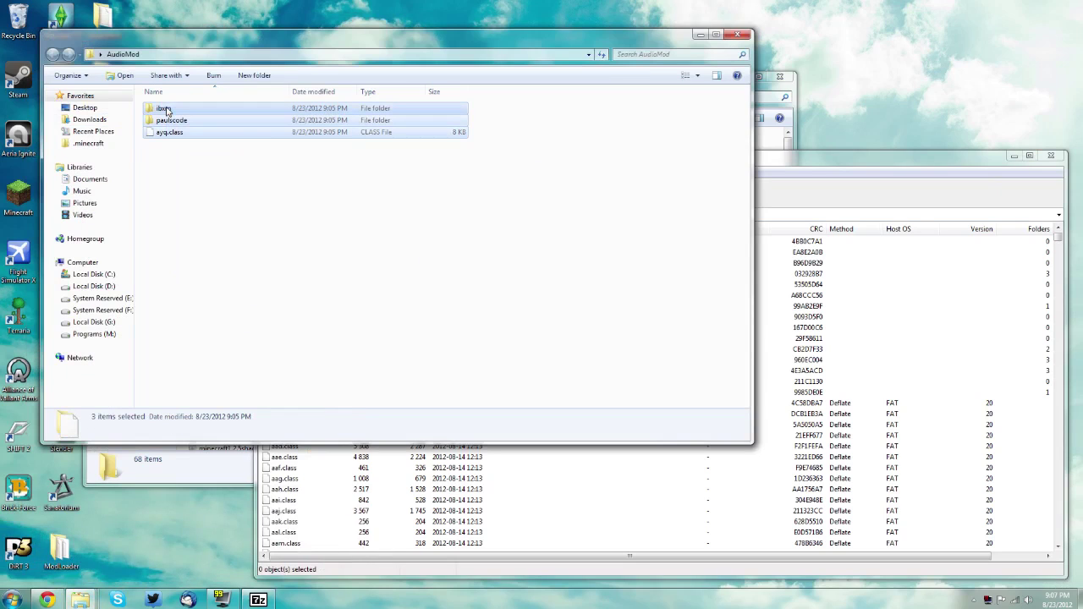
{"action": "left_click", "coordinate": [188, 179]}
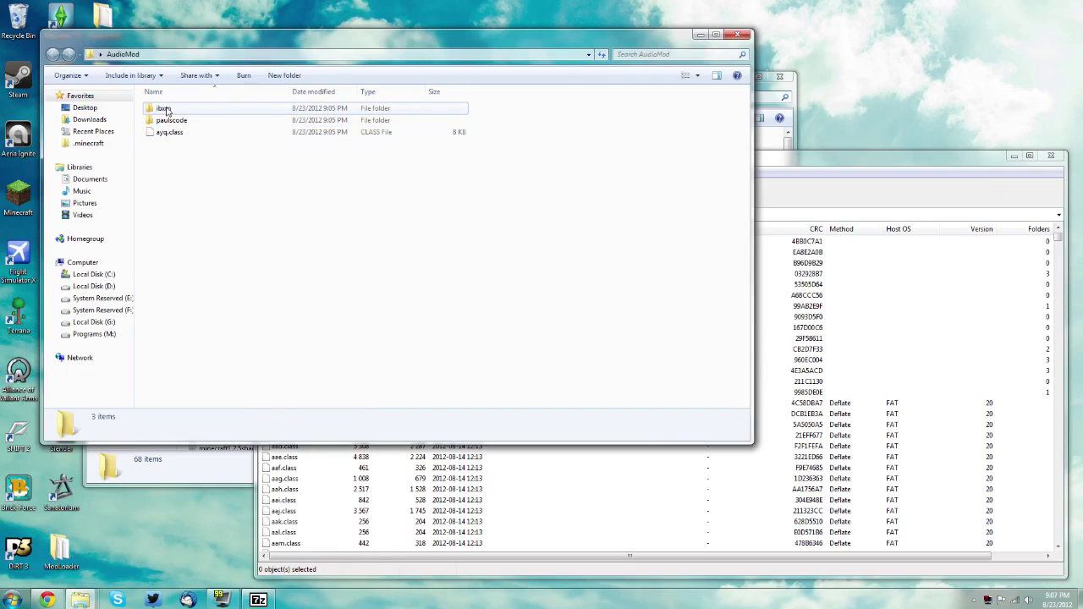
{"action": "left_click_drag", "start_coordinate": [194, 212], "coordinate": [876, 188]}
{"action": "left_click", "coordinate": [520, 340]}
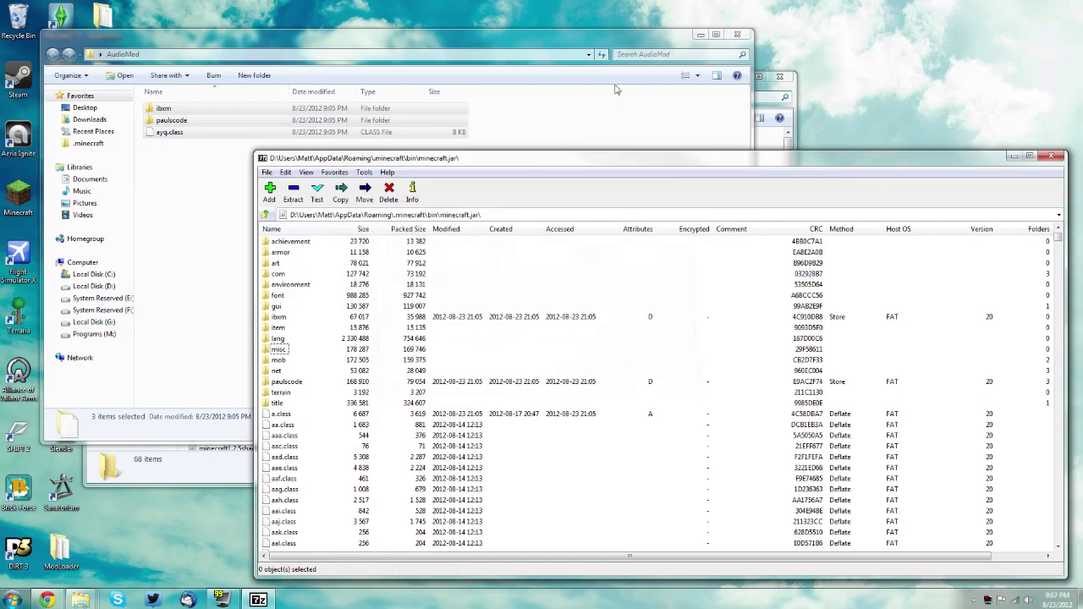
{"action": "left_click", "coordinate": [738, 37]}
Drag all 15 items from Slenderman1.3.2's 'Place in minecraft.jar' folder into minecraft.jar.
{"action": "mouse_move", "coordinate": [80, 597]}
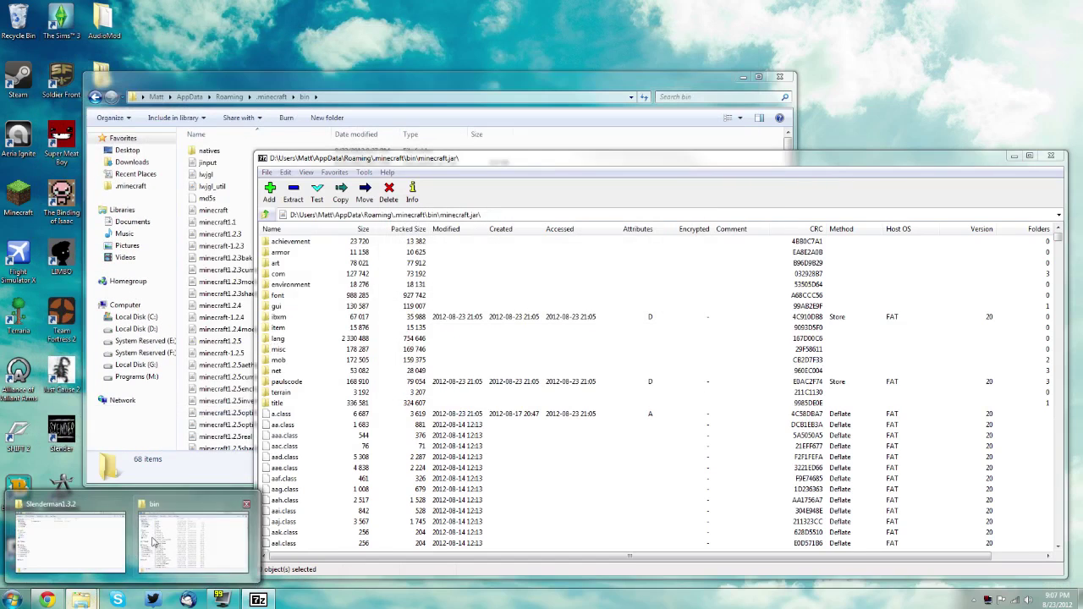
{"action": "left_click", "coordinate": [60, 539]}
{"action": "left_click_drag", "start_coordinate": [215, 60], "coordinate": [171, 24]}
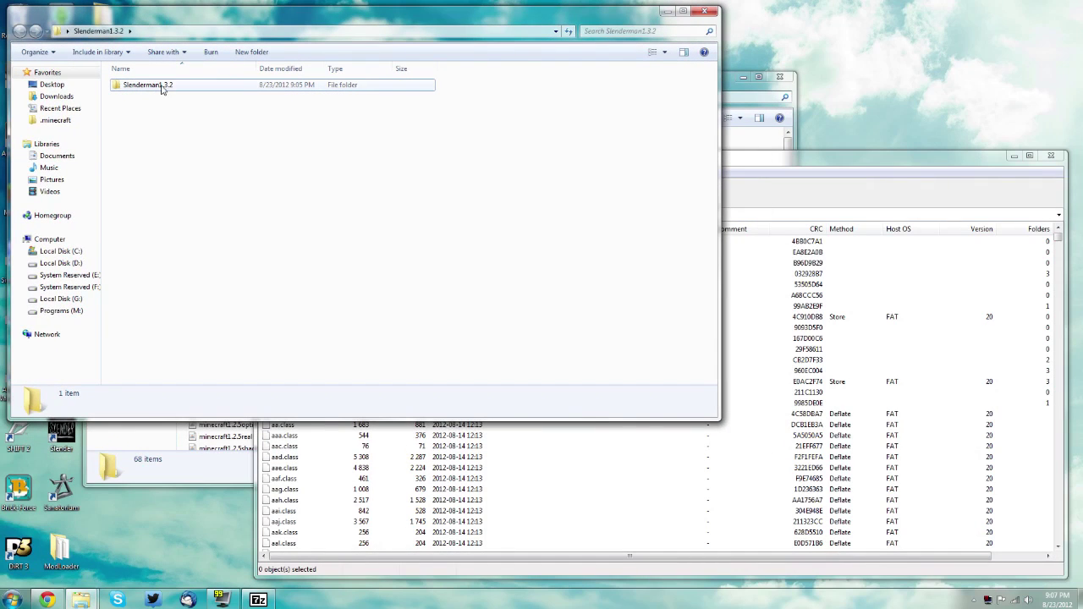
{"action": "double_click", "coordinate": [163, 88]}
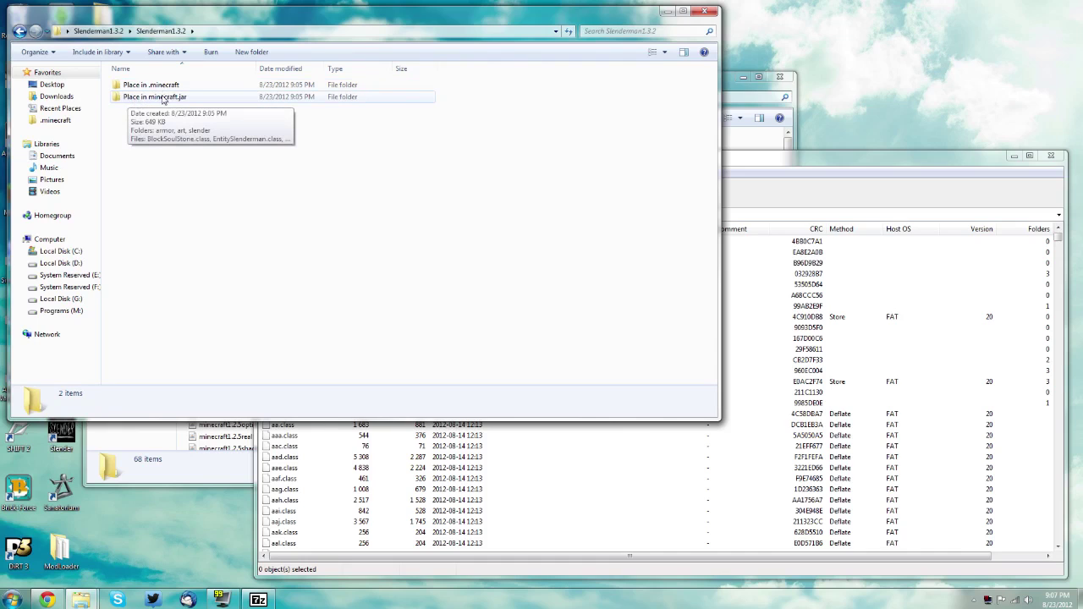
{"action": "double_click", "coordinate": [161, 98]}
{"action": "left_click_drag", "start_coordinate": [289, 327], "coordinate": [133, 85]}
{"action": "left_click_drag", "start_coordinate": [200, 133], "coordinate": [902, 178]}
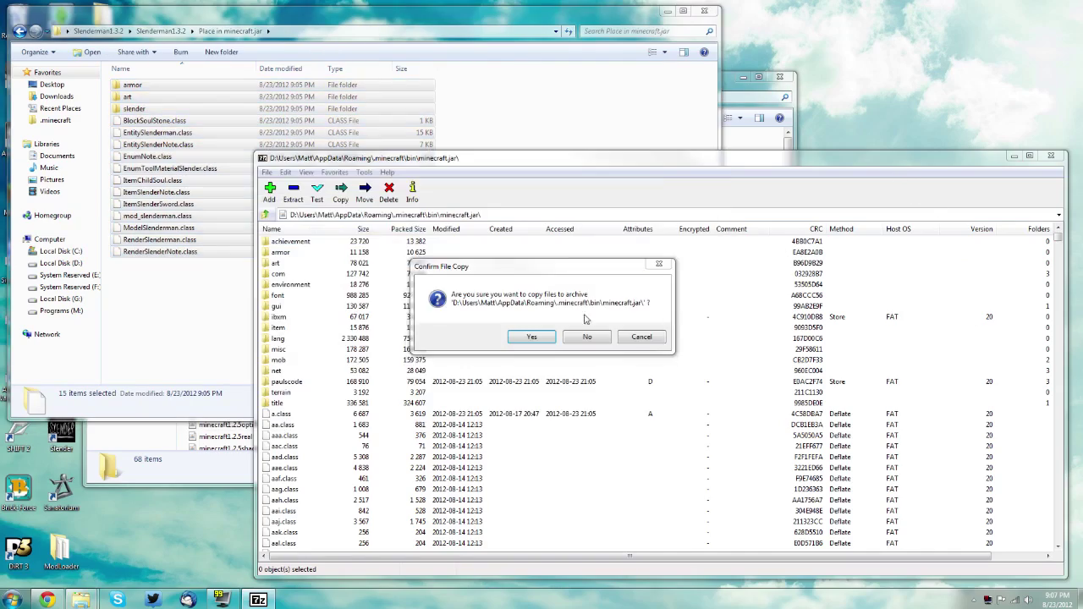
{"action": "left_click", "coordinate": [526, 338]}
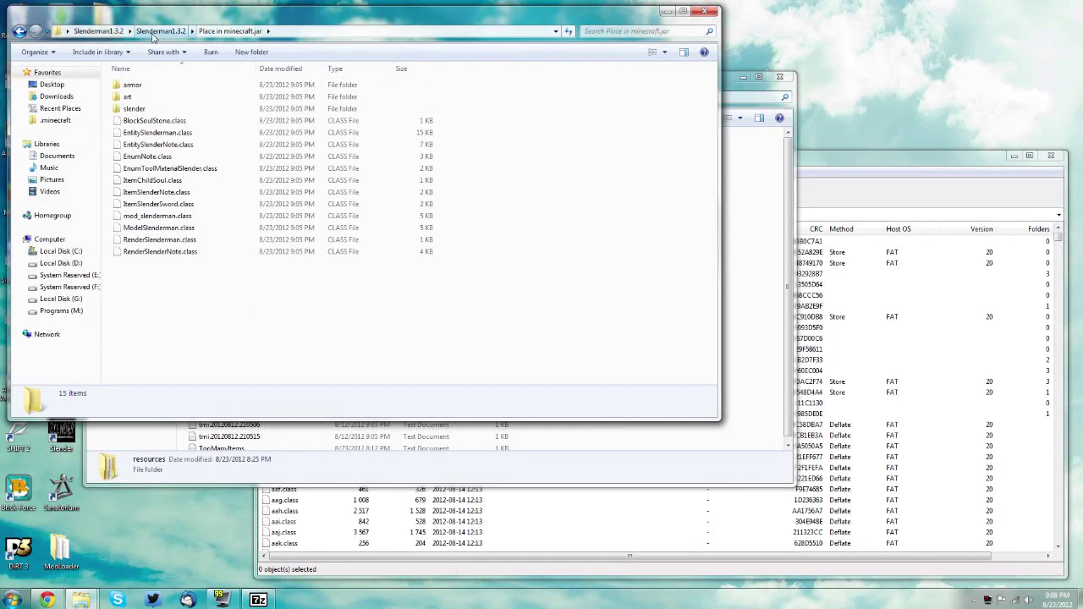
Copy the resources folder from 'Place in .minecraft' and bring the .minecraft window alongside.
{"action": "left_click", "coordinate": [153, 34]}
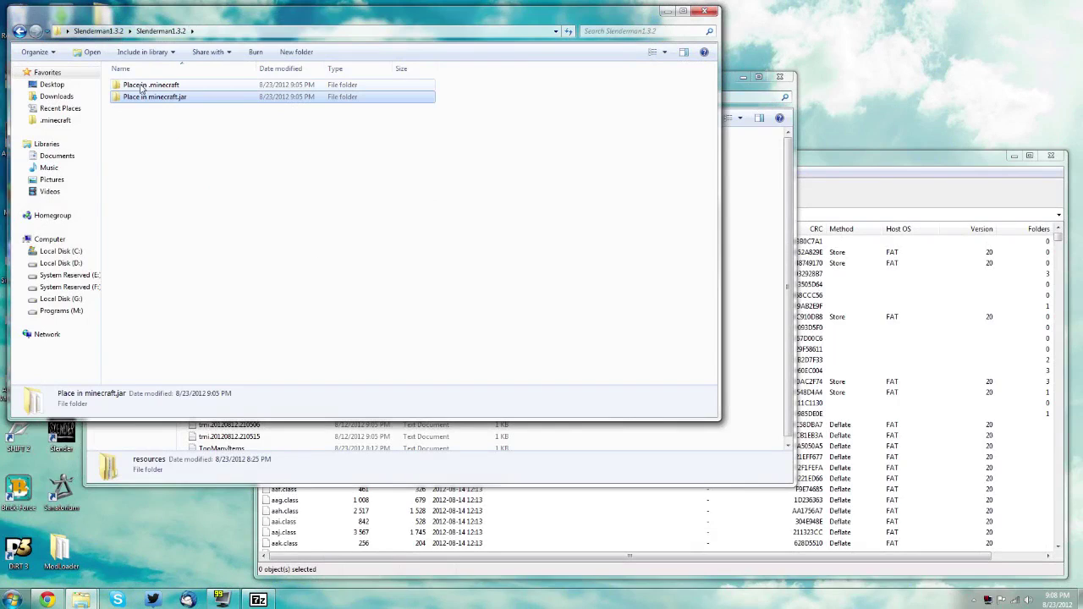
{"action": "double_click", "coordinate": [141, 86]}
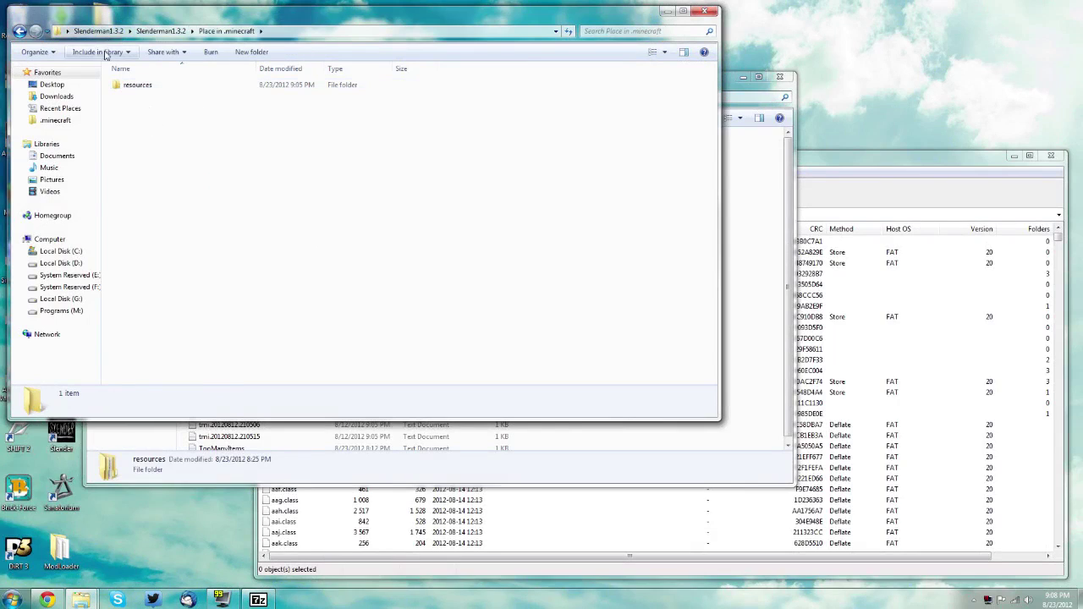
{"action": "left_click", "coordinate": [139, 88]}
{"action": "right_click", "coordinate": [137, 85]}
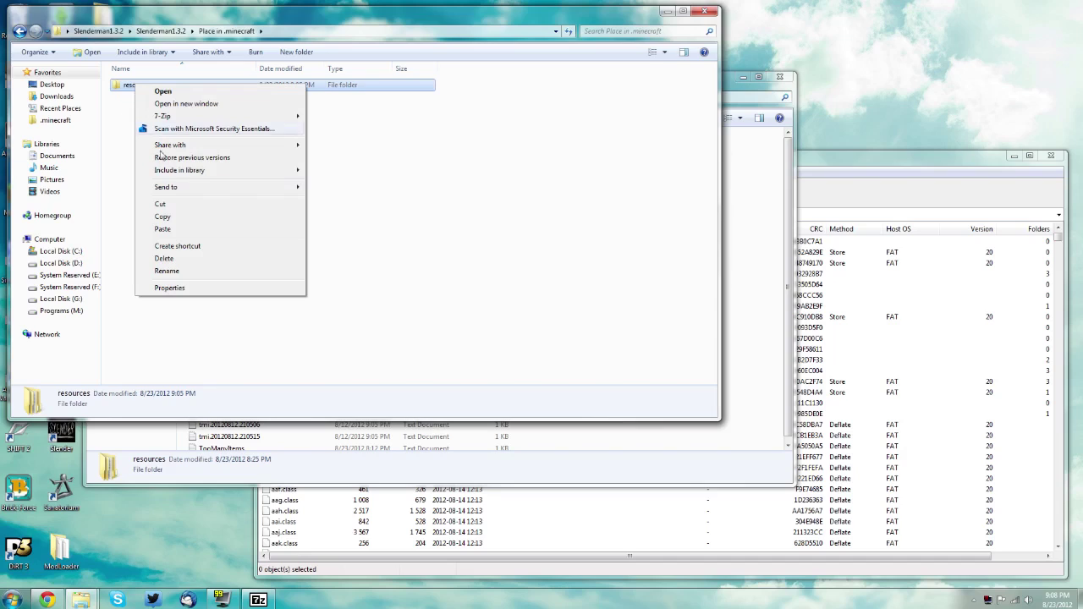
{"action": "left_click", "coordinate": [171, 219]}
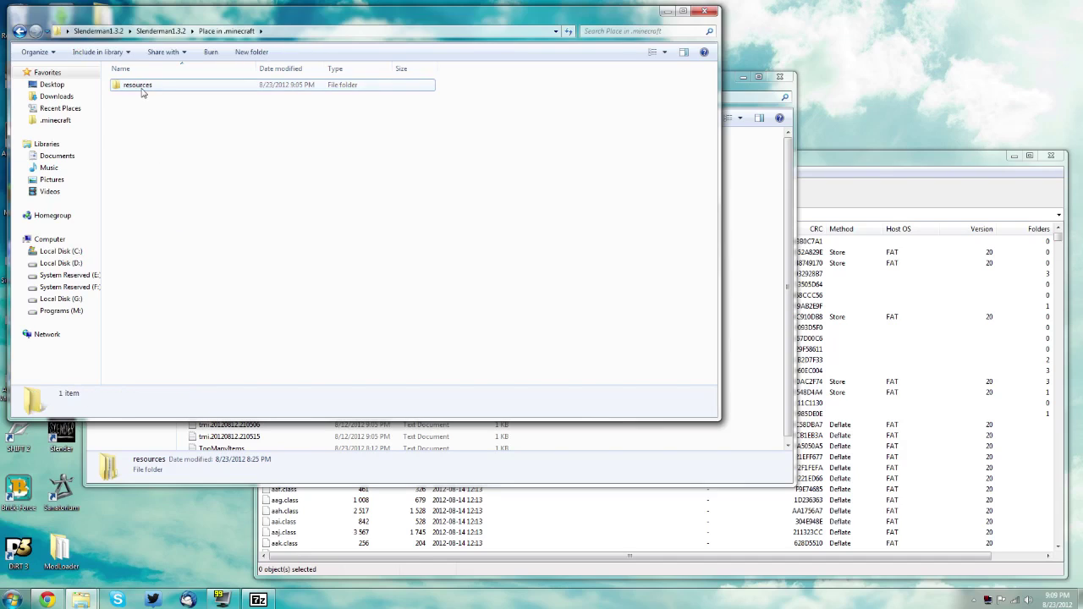
{"action": "left_click", "coordinate": [760, 269]}
{"action": "left_click_drag", "start_coordinate": [266, 109], "coordinate": [524, 168]}
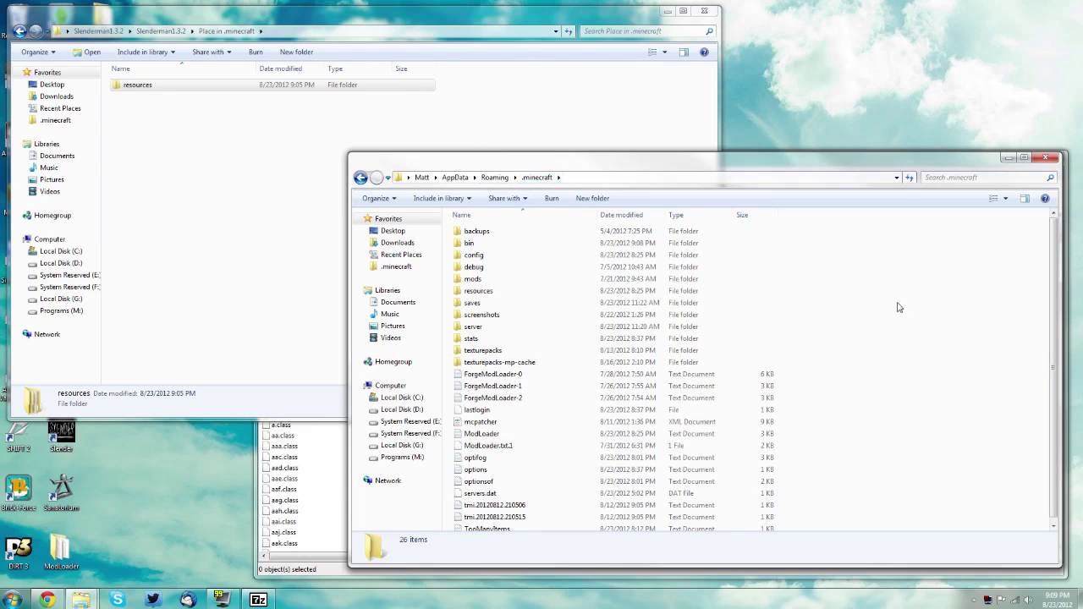
Paste Slenderman's resources into .minecraft, merging the resources and streaming folders and replacing all conflicting files.
{"action": "right_click", "coordinate": [931, 357]}
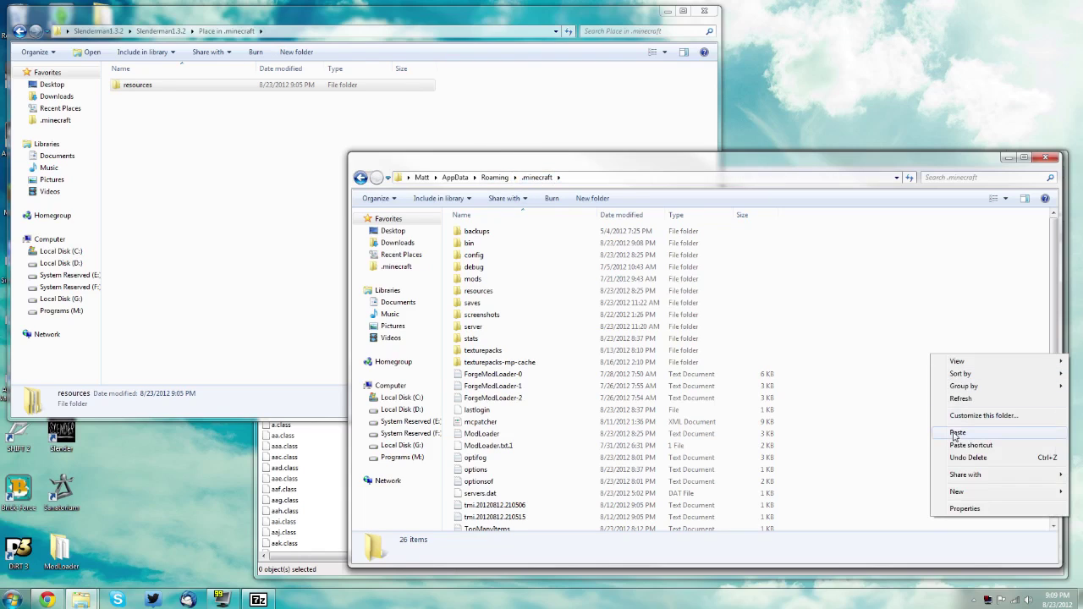
{"action": "left_click", "coordinate": [957, 433]}
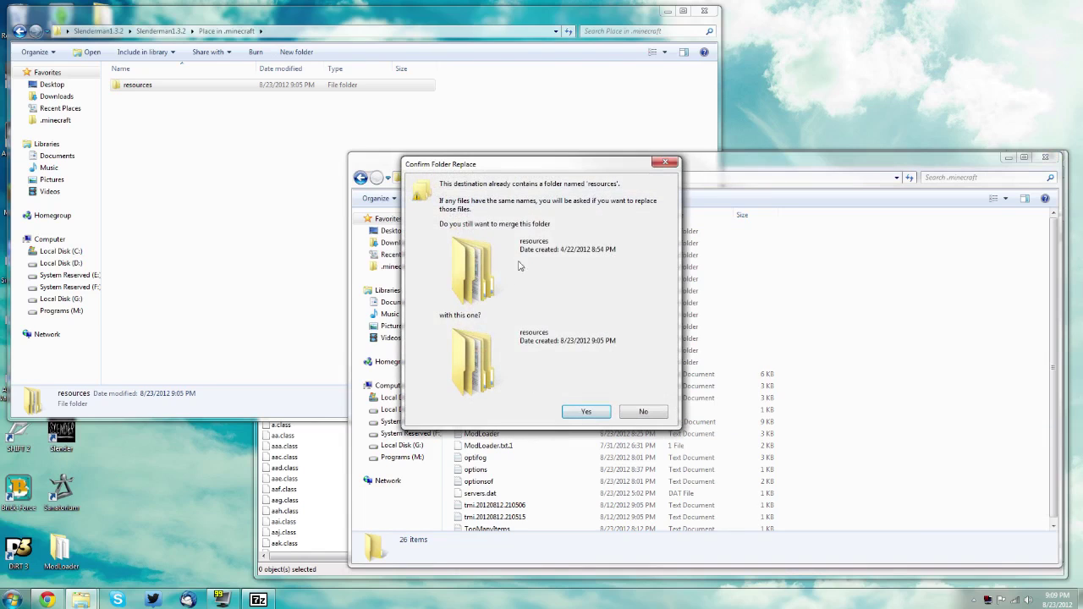
{"action": "left_click", "coordinate": [588, 412]}
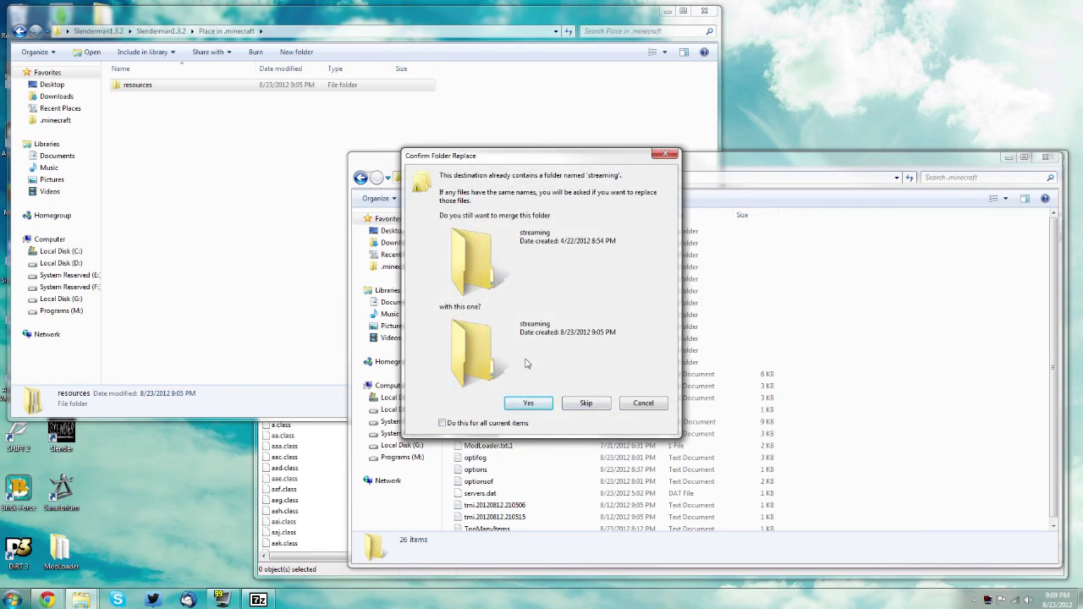
{"action": "left_click", "coordinate": [528, 403]}
{"action": "left_click", "coordinate": [471, 425]}
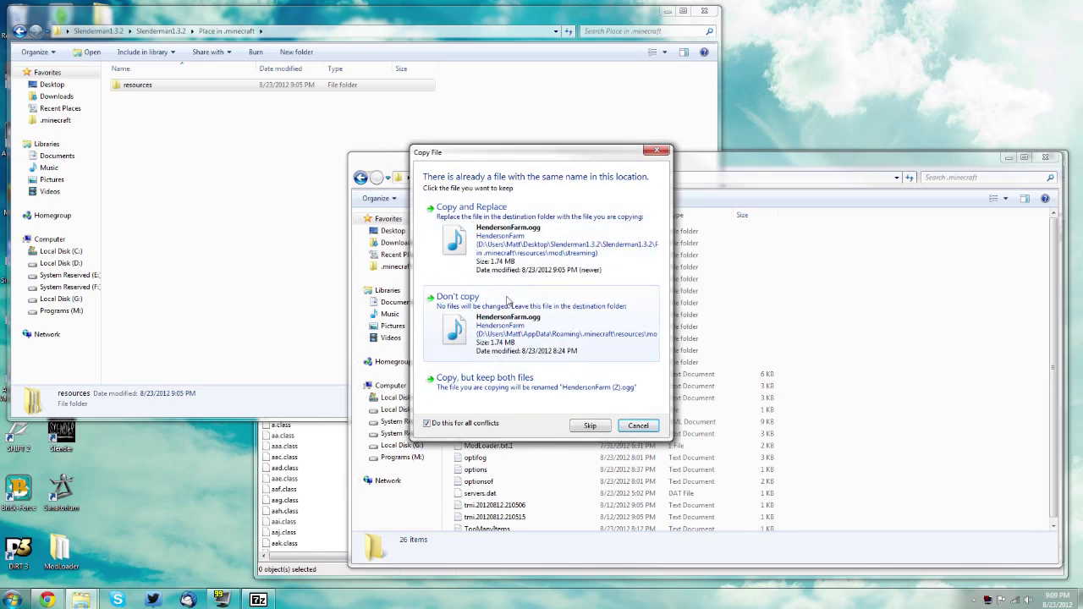
{"action": "left_click", "coordinate": [463, 251]}
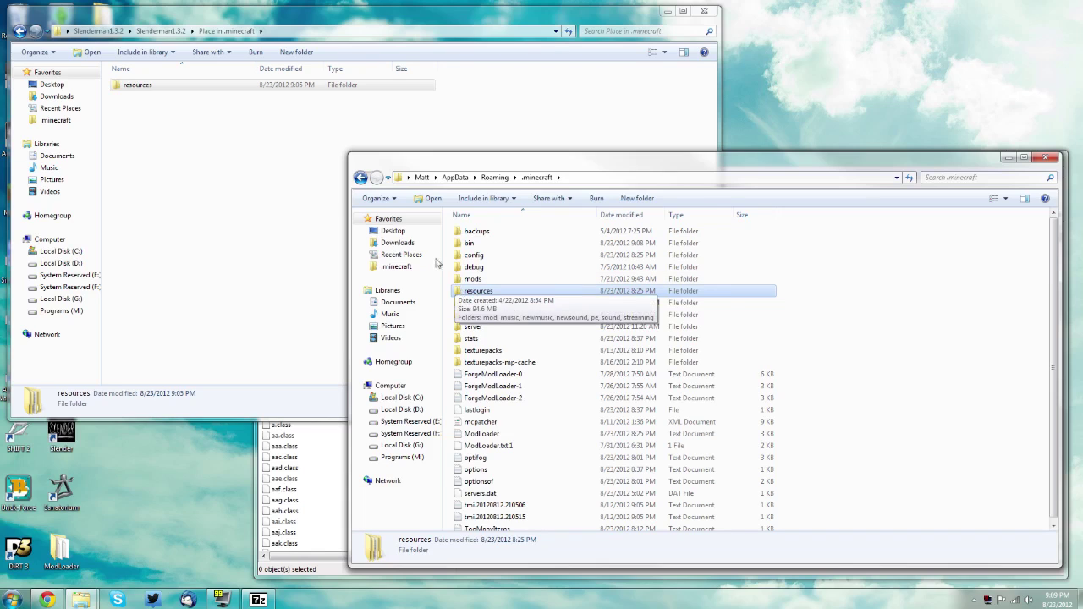
{"action": "left_click", "coordinate": [237, 101]}
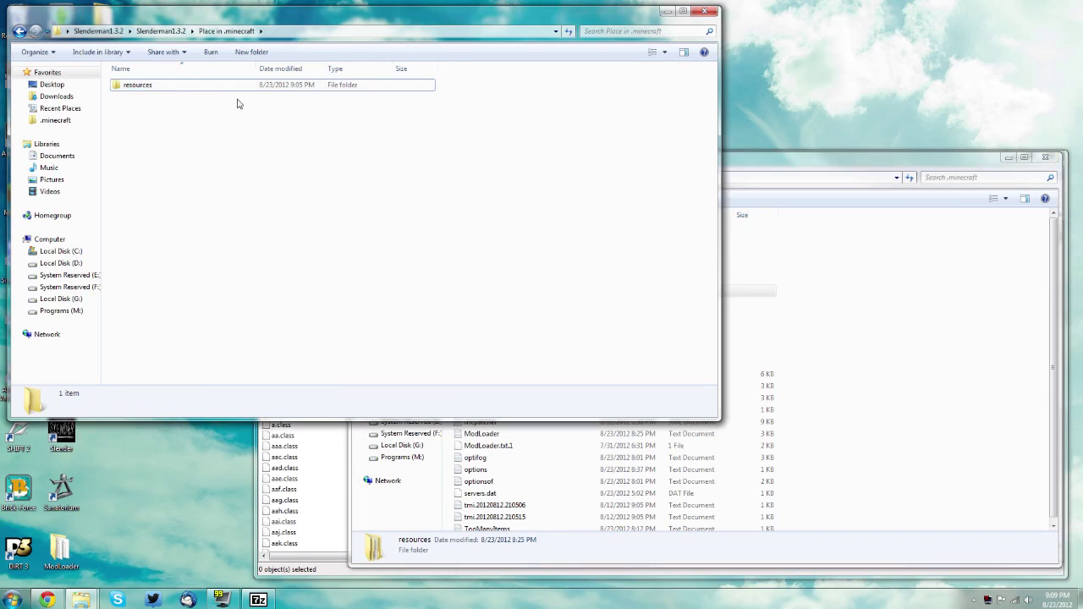
Select the resources folder, then return the .minecraft window, now listing 26 items, to the front.
{"action": "left_click", "coordinate": [135, 89]}
{"action": "left_click", "coordinate": [150, 129]}
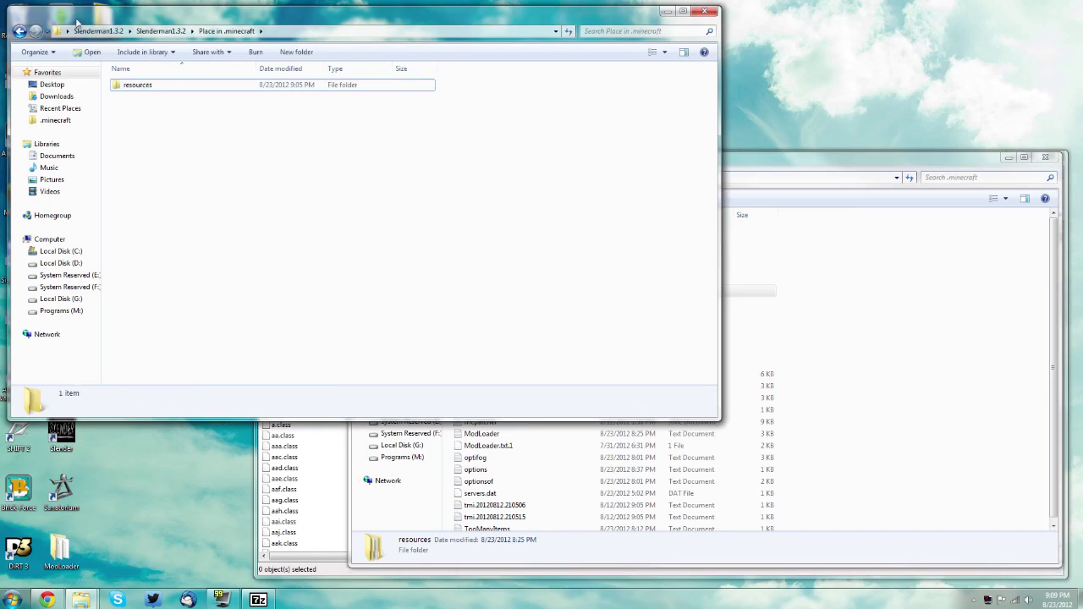
{"action": "left_click", "coordinate": [936, 319]}
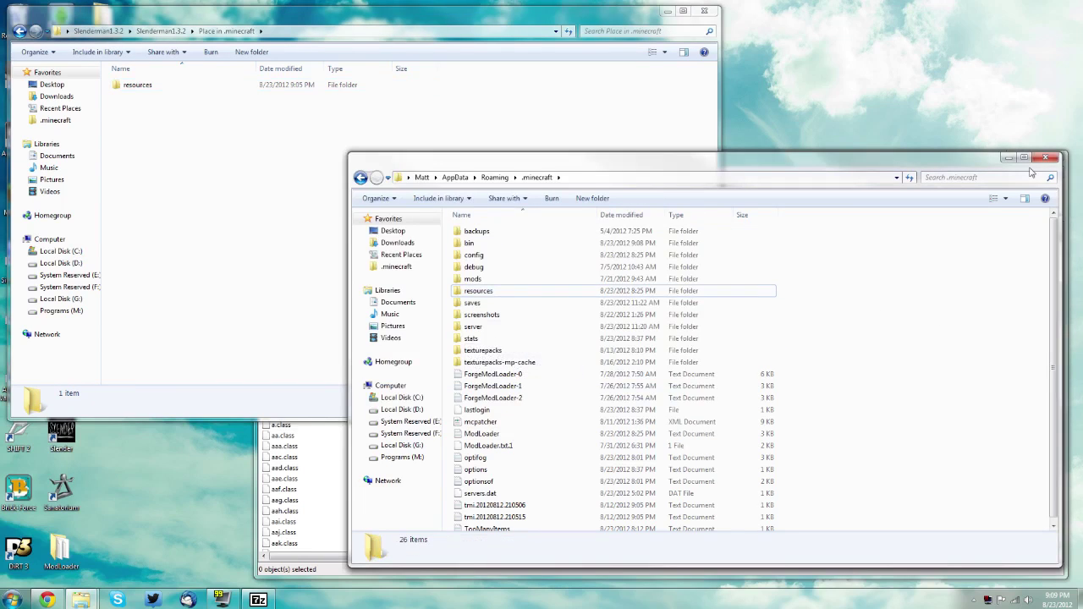